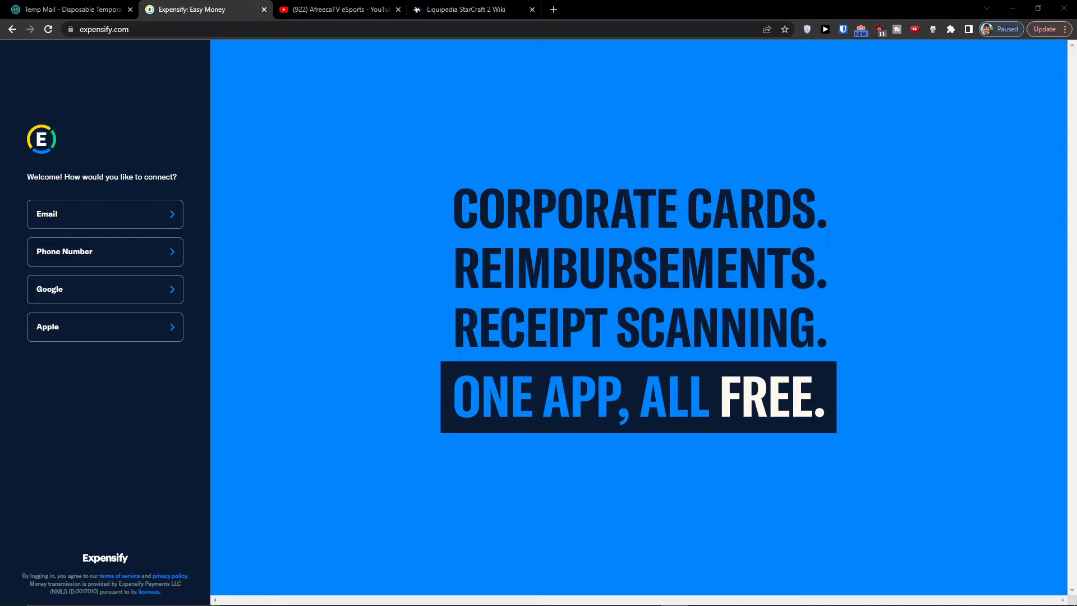
# Choose e-mail sign-up in Expensify and paste an address into the e-mail field
pyautogui.click(155, 208)
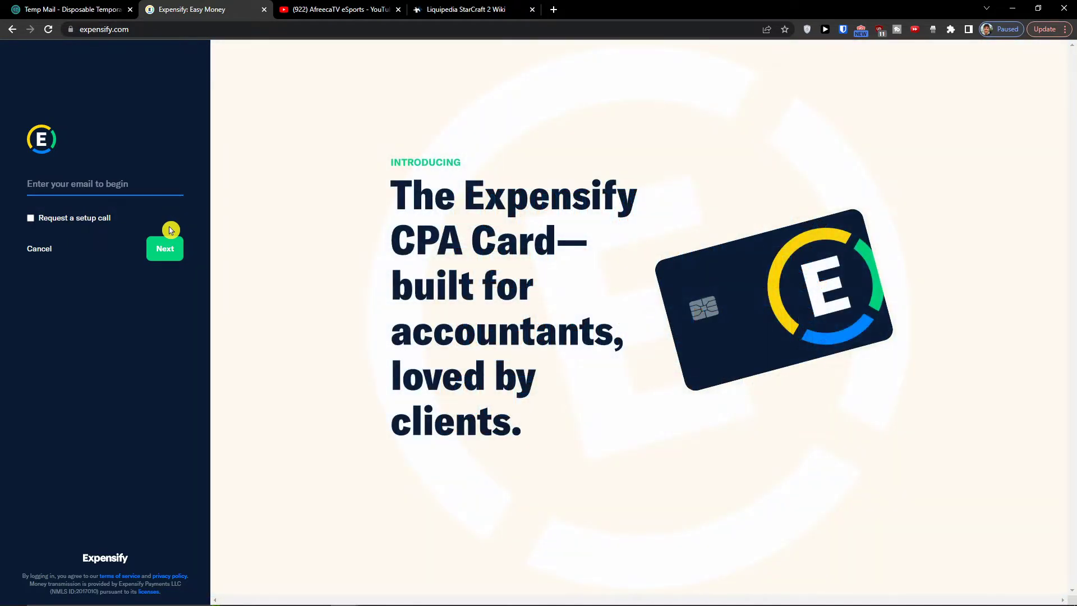
pyautogui.click(38, 249)
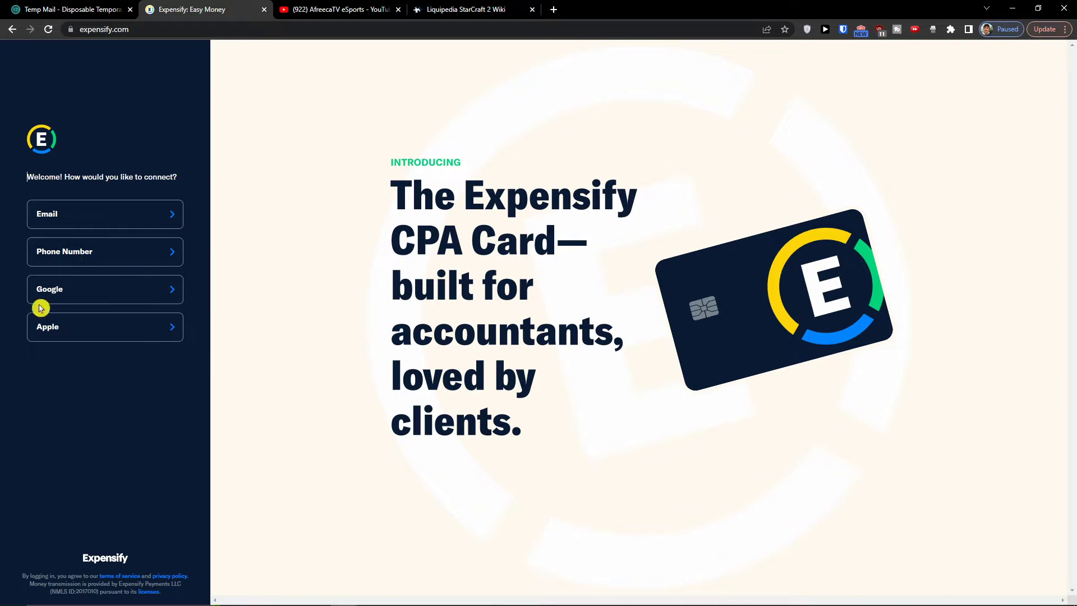
pyautogui.click(80, 215)
pyautogui.hotkey('ctrl', 'v')
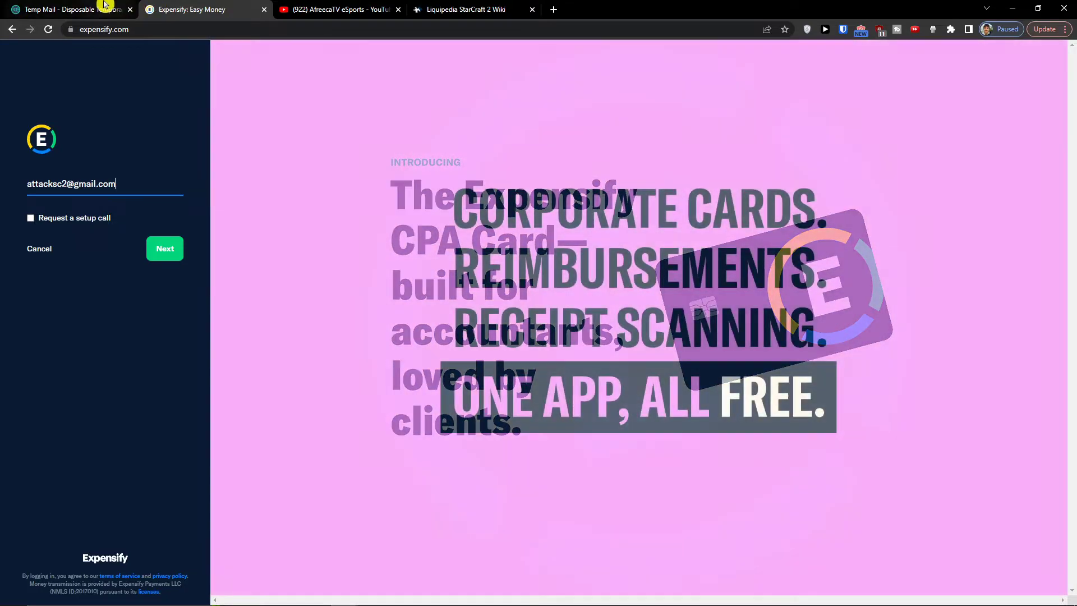
# Replace the entered e-mail with the address copied from Temp Mail, then join Expensify
pyautogui.click(109, 8)
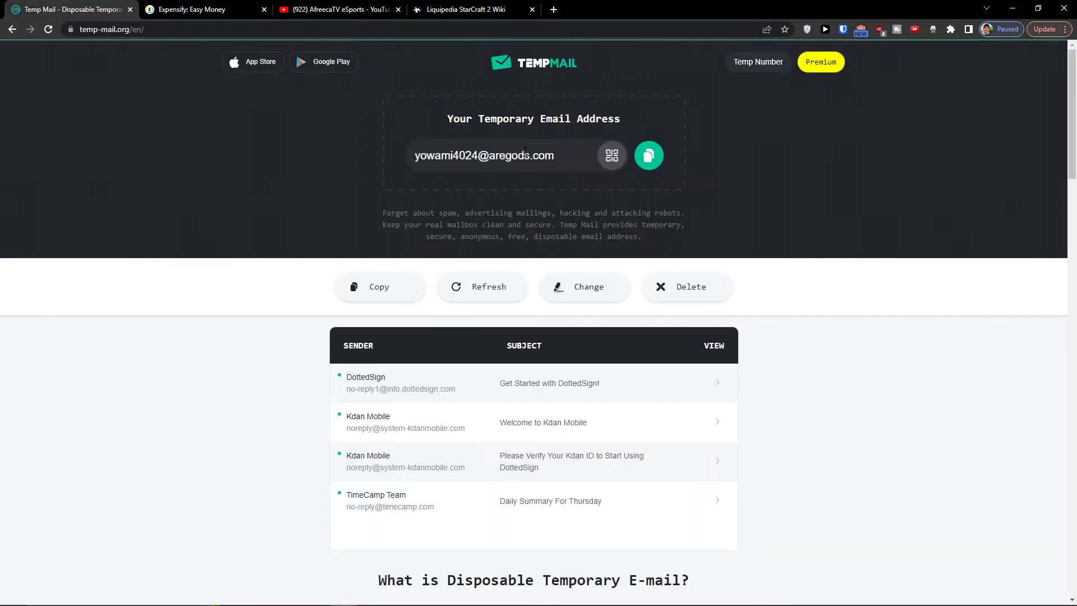
pyautogui.click(651, 155)
pyautogui.click(229, 19)
pyautogui.hotkey('ctrl', 'a')
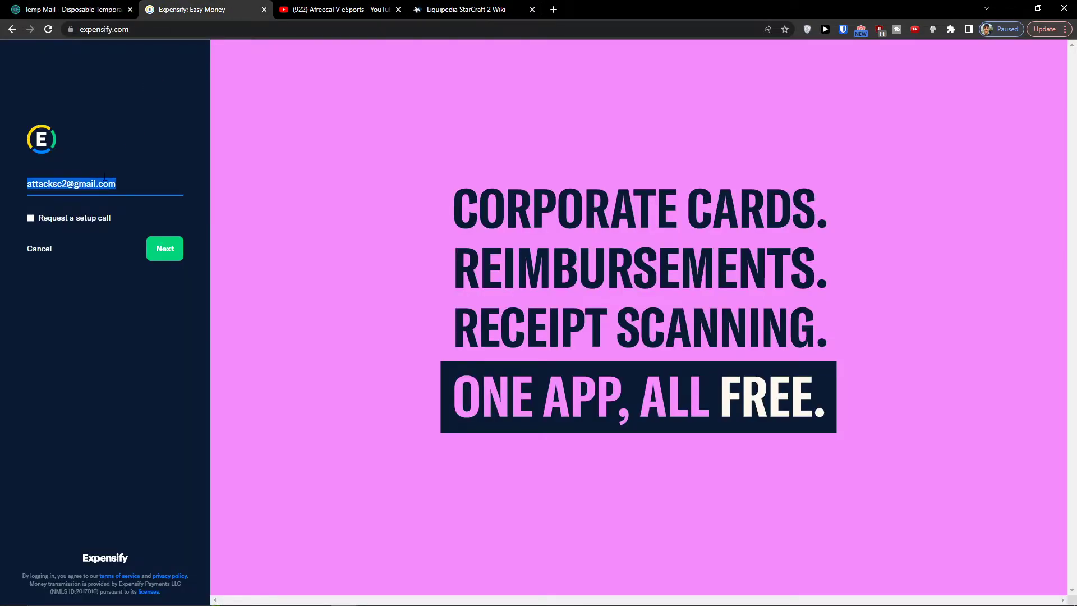
pyautogui.hotkey('ctrl', 'v')
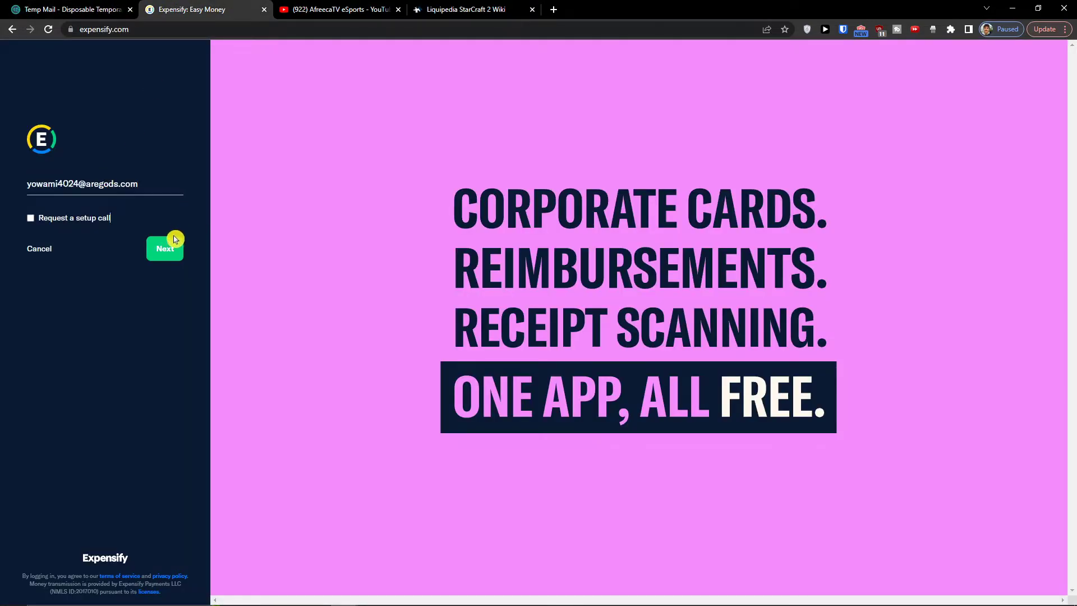
pyautogui.click(171, 243)
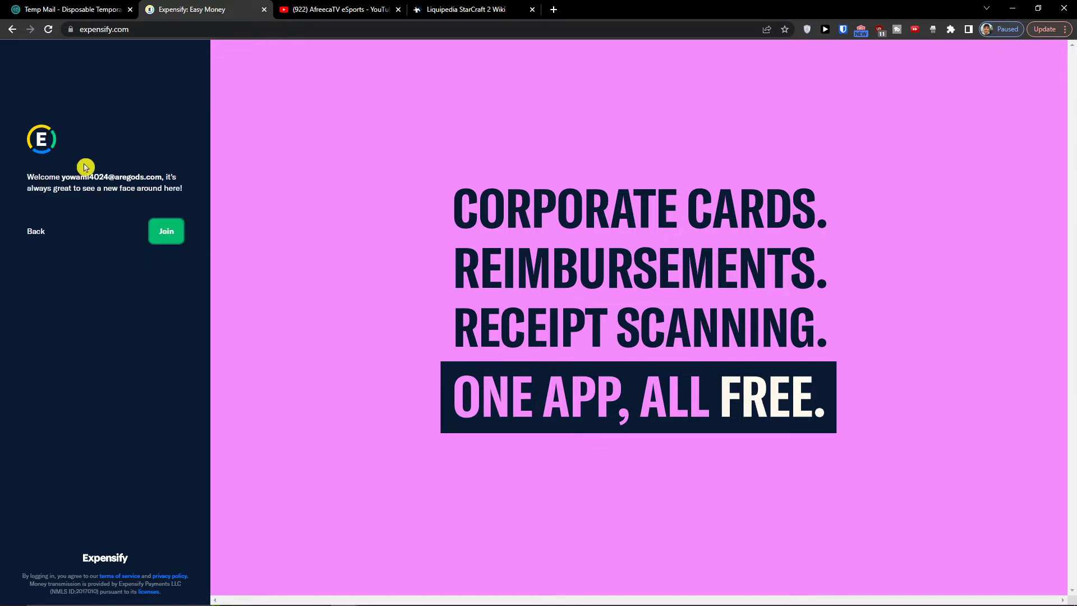
pyautogui.click(166, 231)
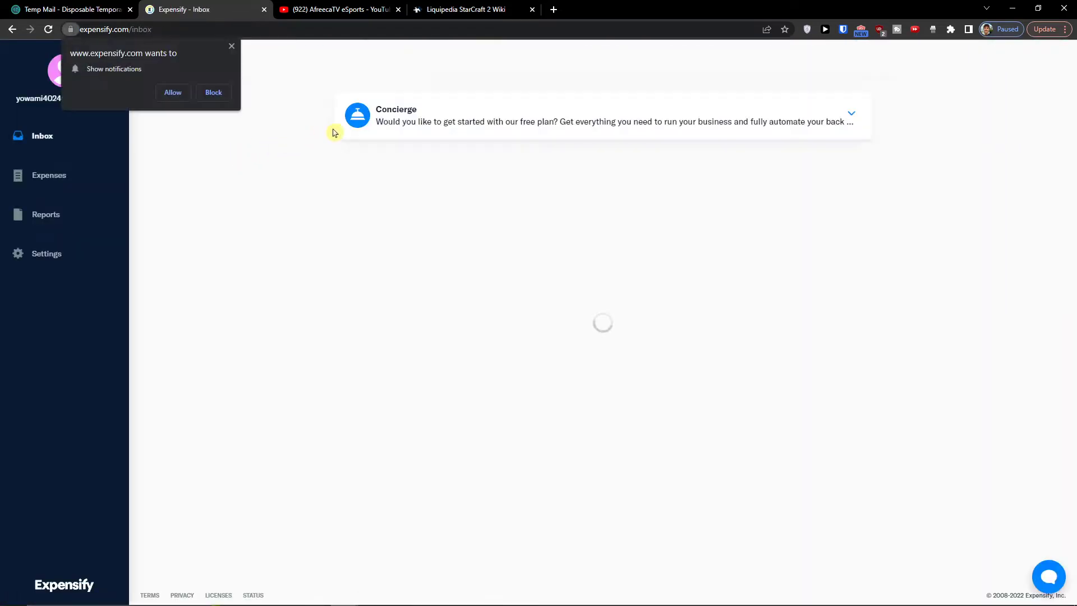
# Dismiss the browser notification prompt and accept the free plan with Get Started
pyautogui.click(234, 50)
pyautogui.moveTo(391, 169); pyautogui.dragTo(483, 205)
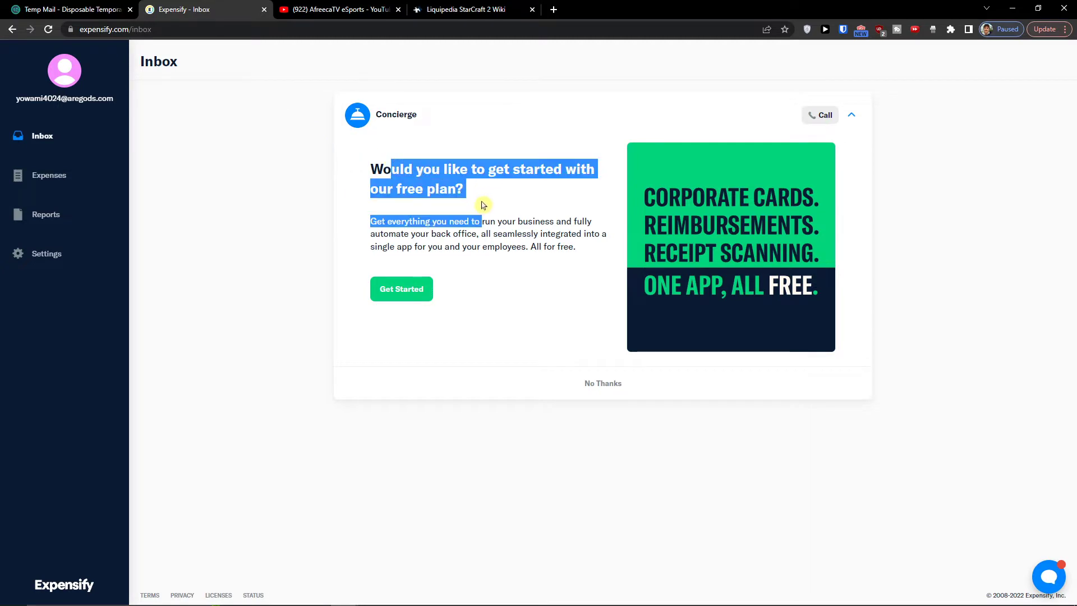
pyautogui.click(421, 300)
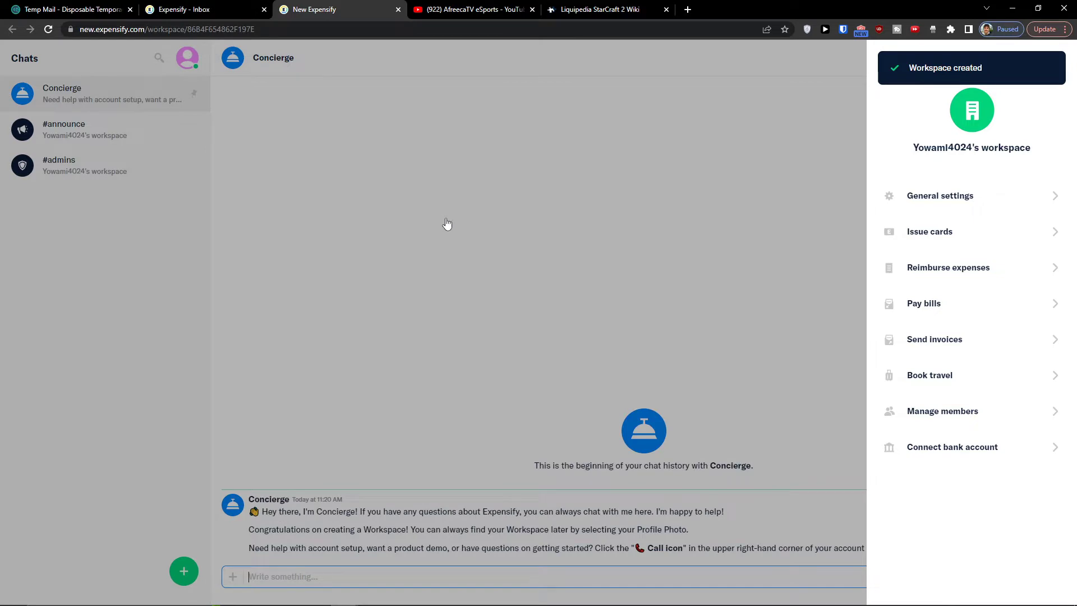
# Back in the original Inbox tab, pick Business as the account's setup type
pyautogui.click(247, 9)
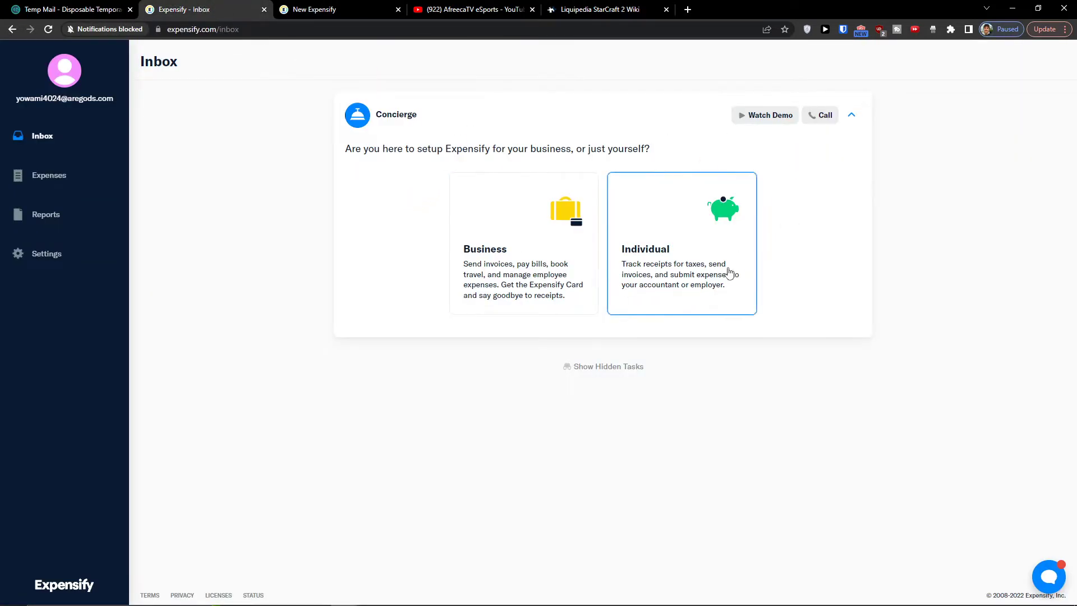
pyautogui.moveTo(338, 147); pyautogui.dragTo(674, 149)
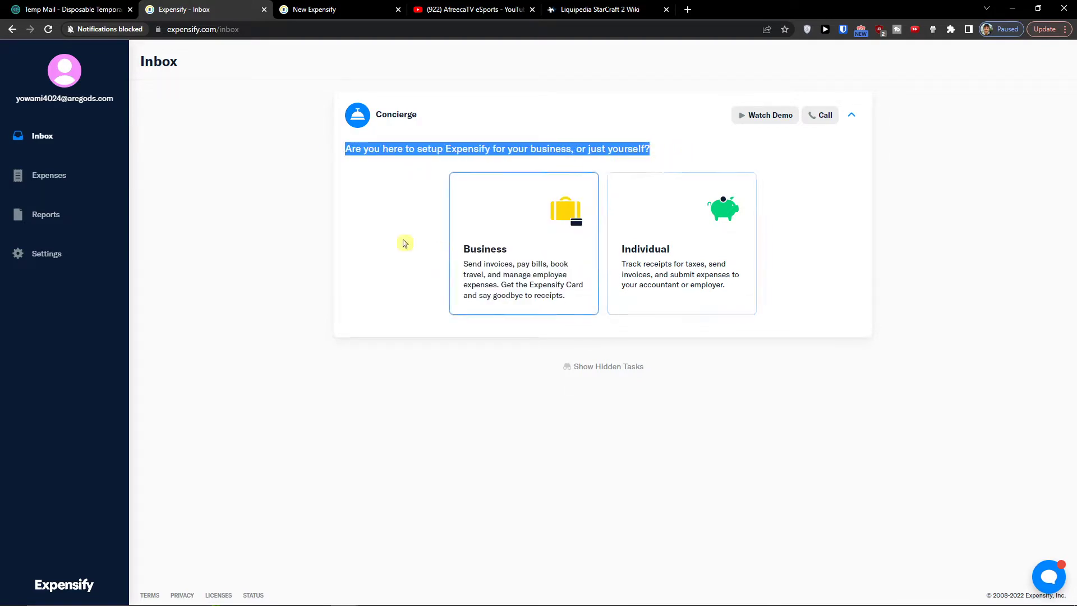
pyautogui.click(556, 241)
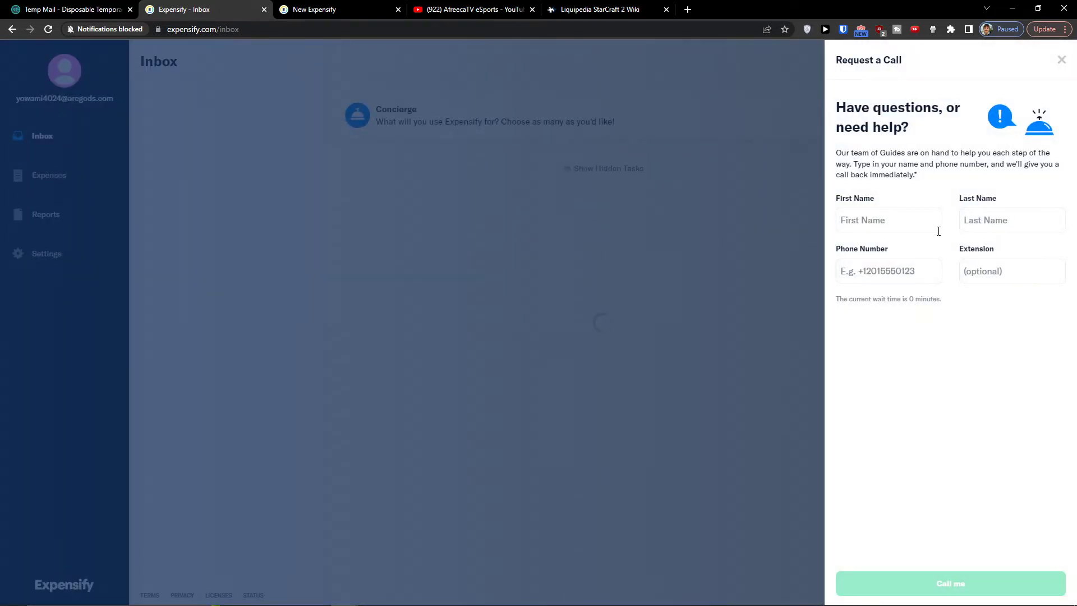
# Close the Request a Call form that appeared for the Business setup
pyautogui.click(907, 223)
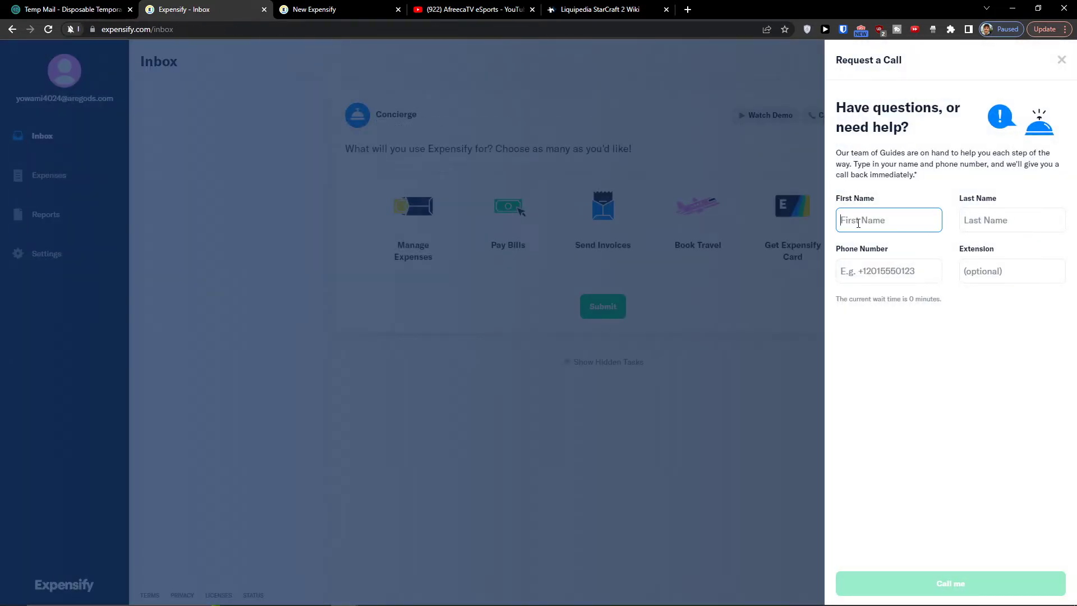
pyautogui.click(802, 252)
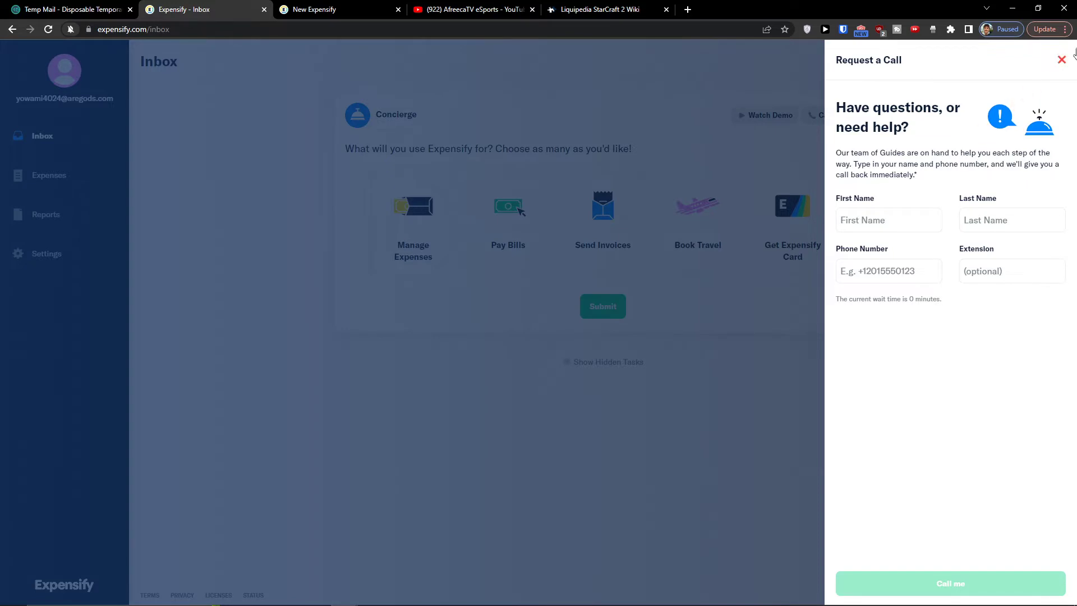
pyautogui.click(1061, 60)
# Select Pay Bills, Send Invoices and Manage Expenses as the account's uses and submit
pyautogui.moveTo(354, 148); pyautogui.dragTo(636, 151)
pyautogui.click(505, 261)
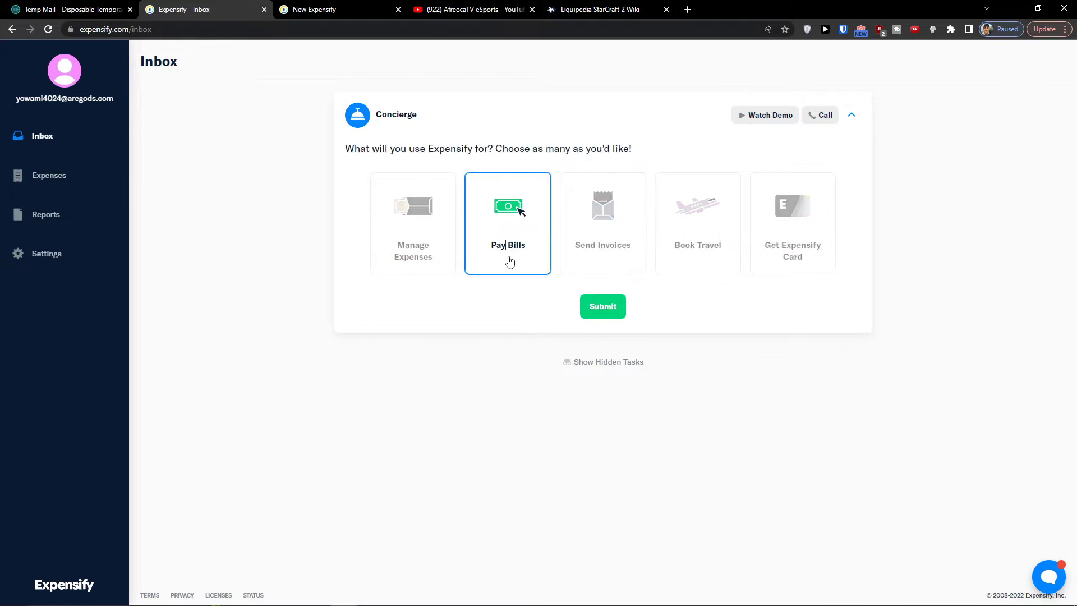
pyautogui.click(628, 260)
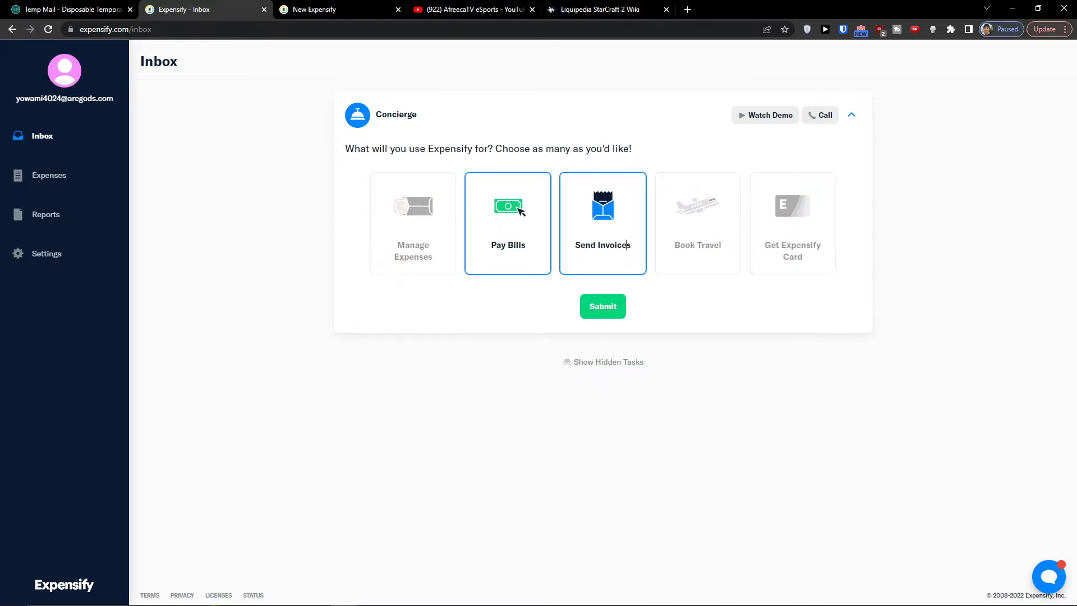
pyautogui.click(399, 257)
pyautogui.click(605, 317)
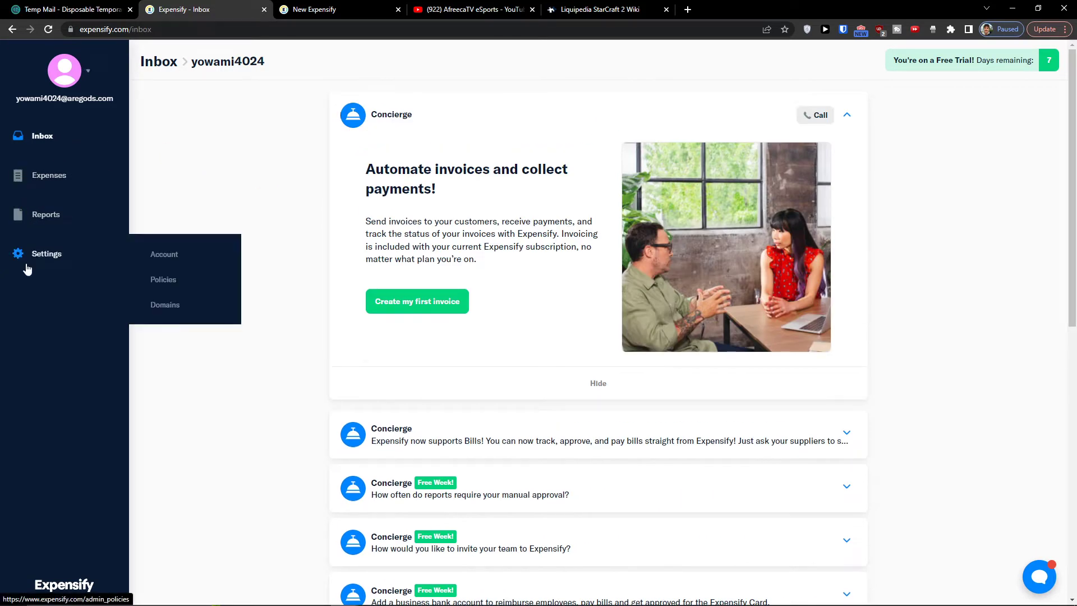
pyautogui.click(341, 12)
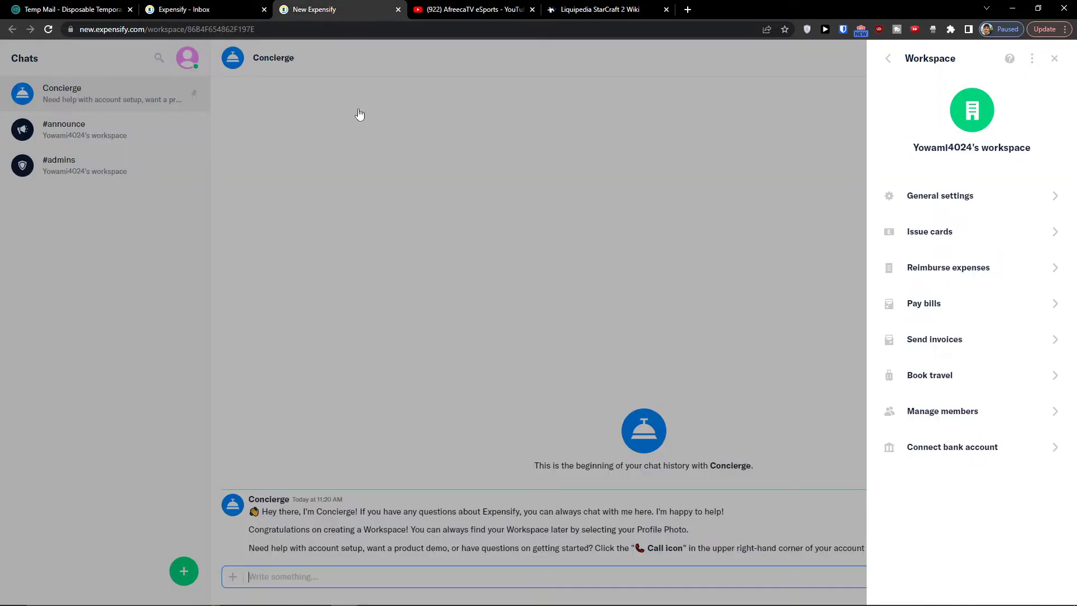
pyautogui.click(178, 9)
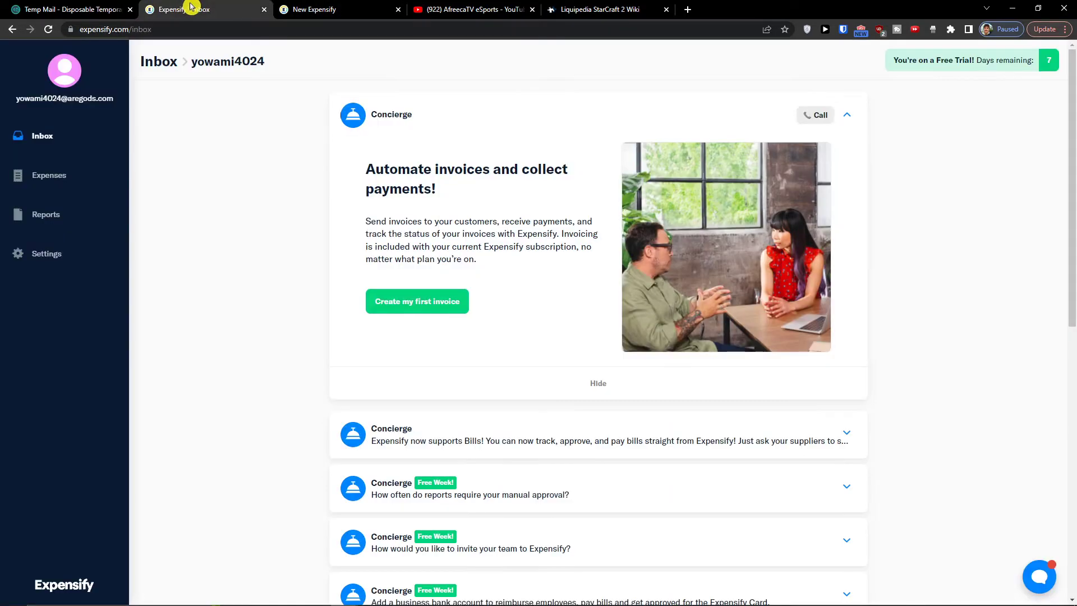
pyautogui.click(346, 7)
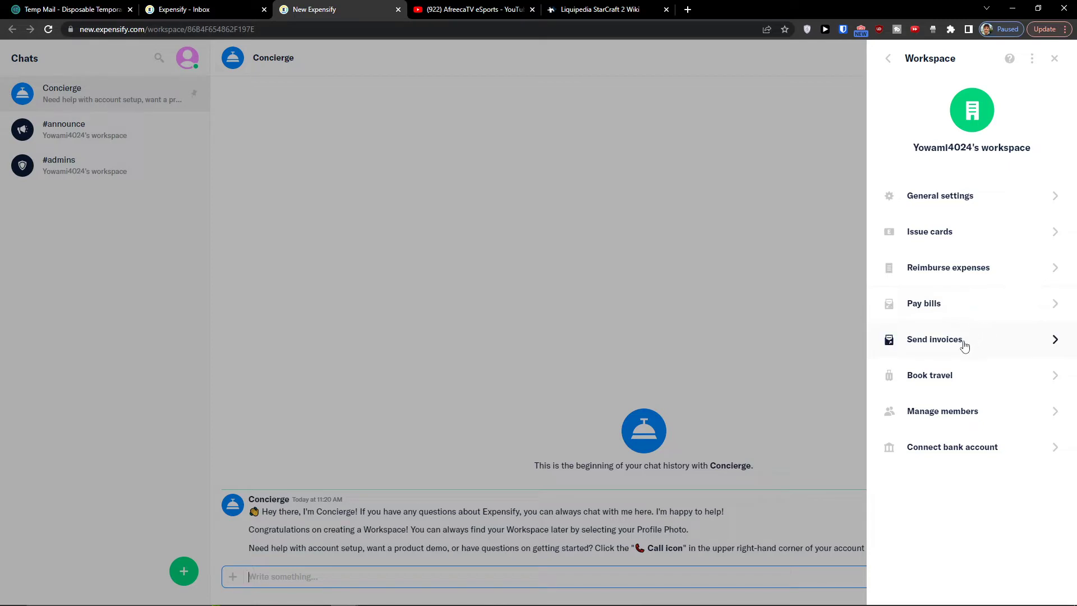
pyautogui.click(269, 7)
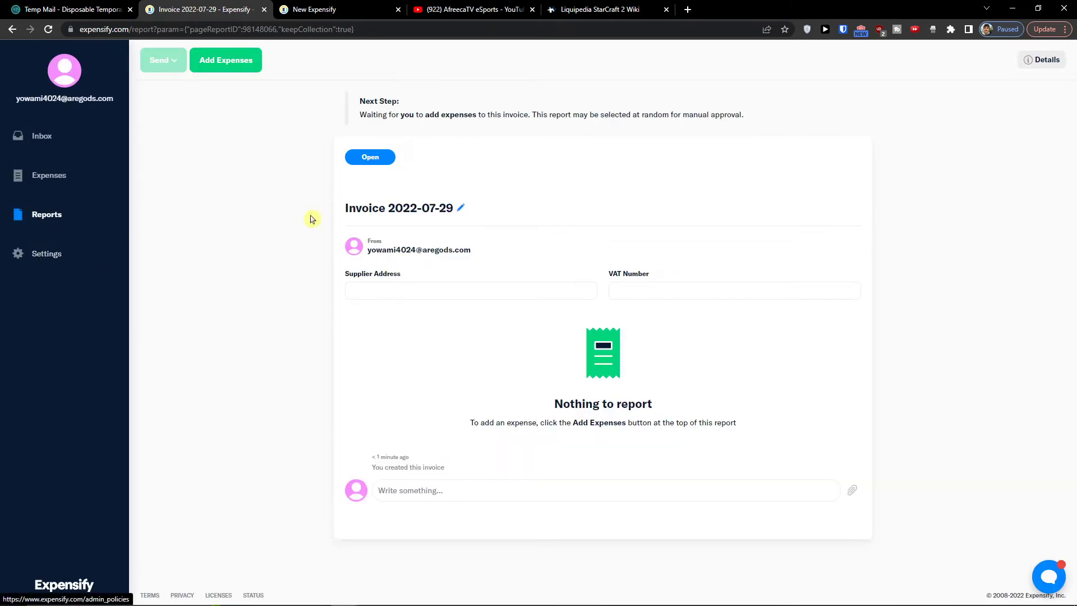
# Browse the Inbox, Expenses and Reports lists and expand the Concierge Bills message
pyautogui.click(44, 134)
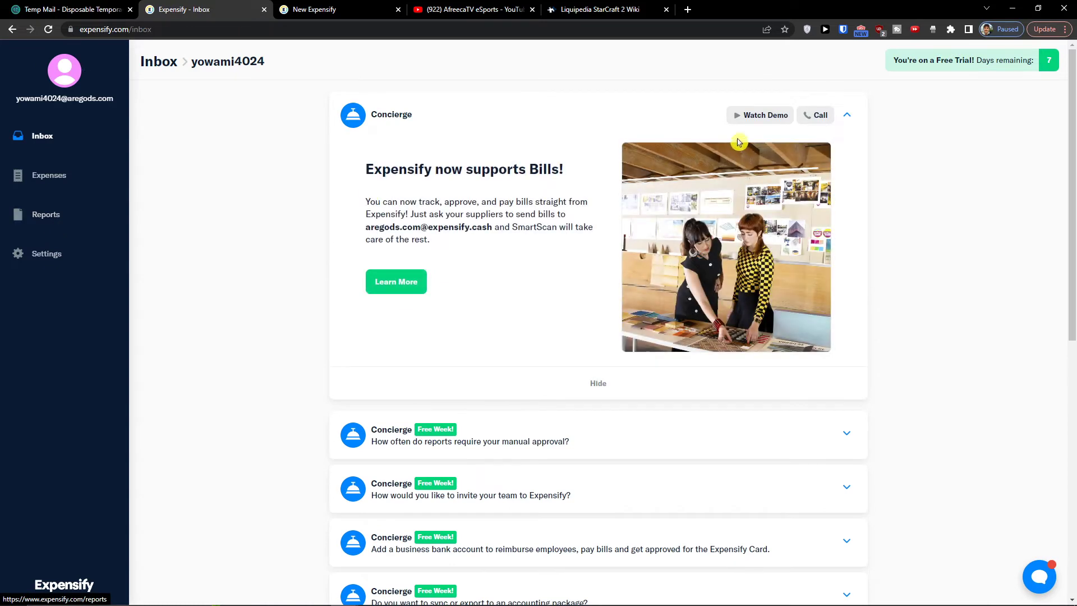
pyautogui.click(57, 187)
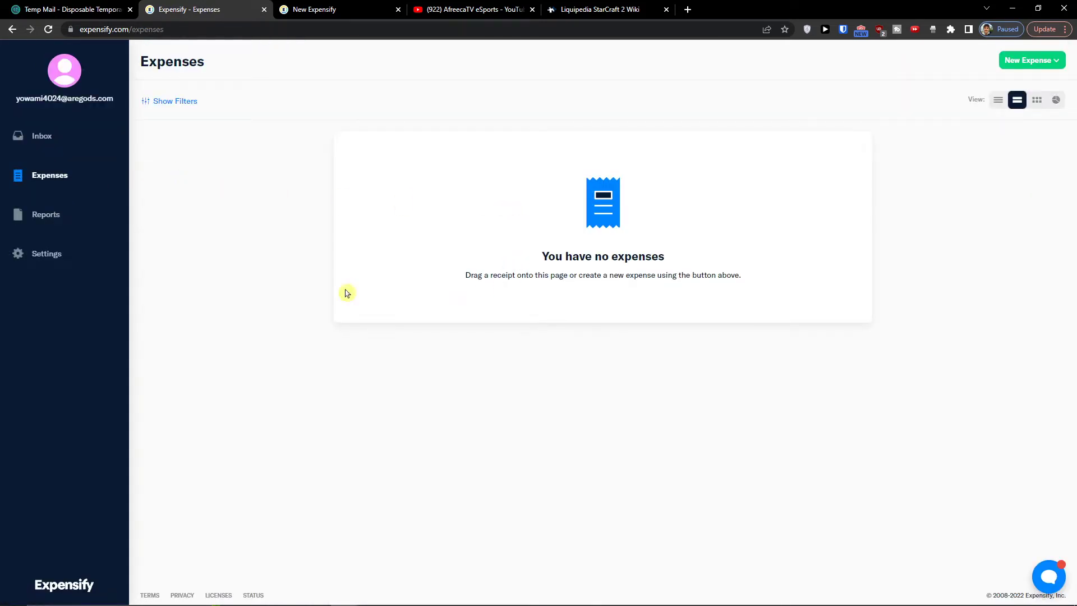
pyautogui.click(75, 222)
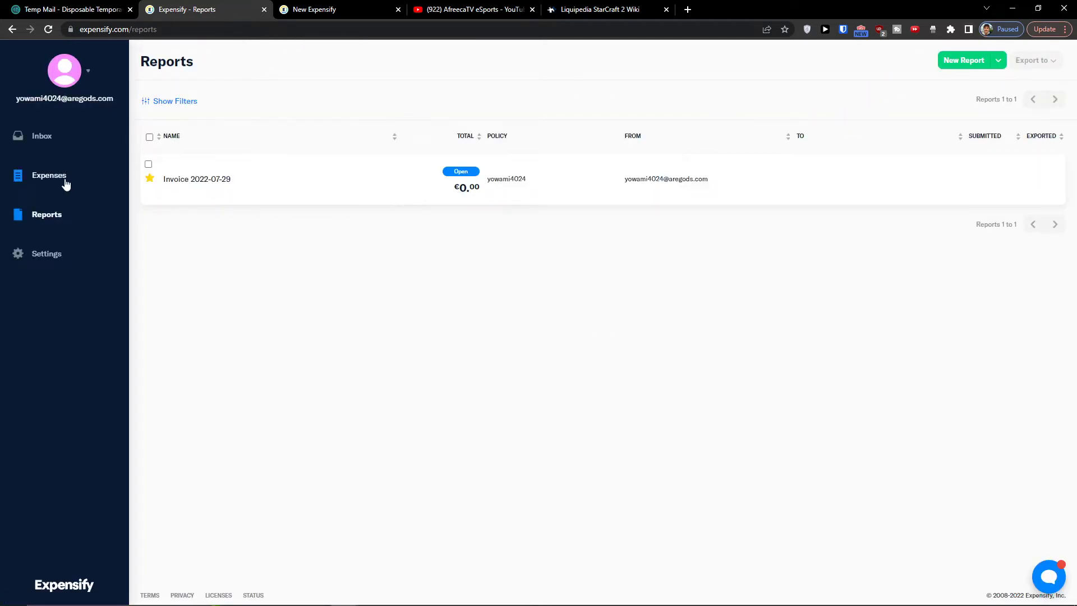
pyautogui.click(43, 144)
pyautogui.click(441, 132)
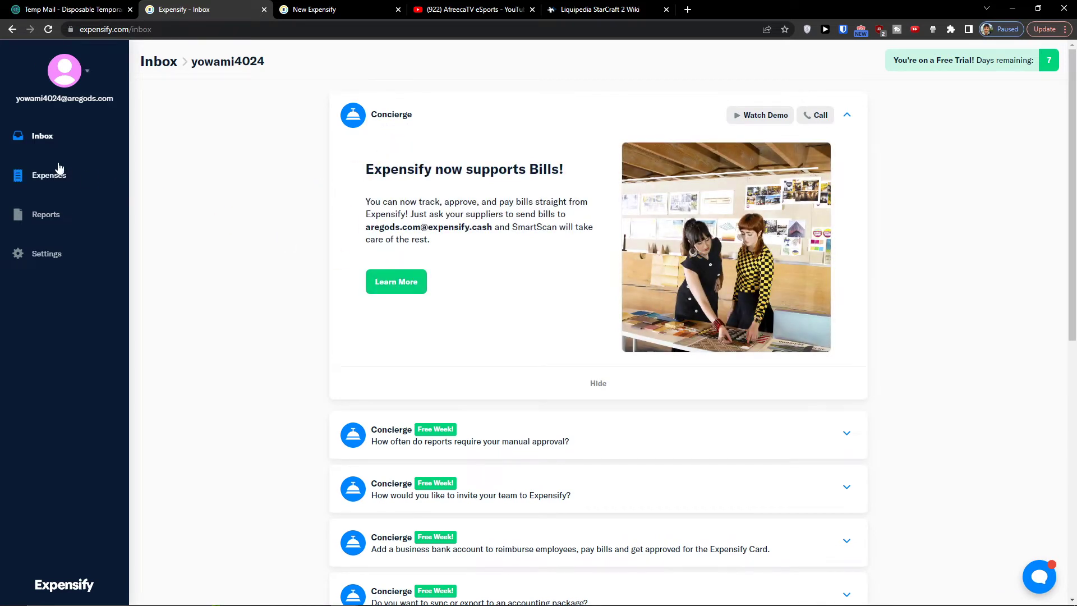
# Open the Invoice 2022-07-29 report from Reports and click into its title
pyautogui.click(80, 211)
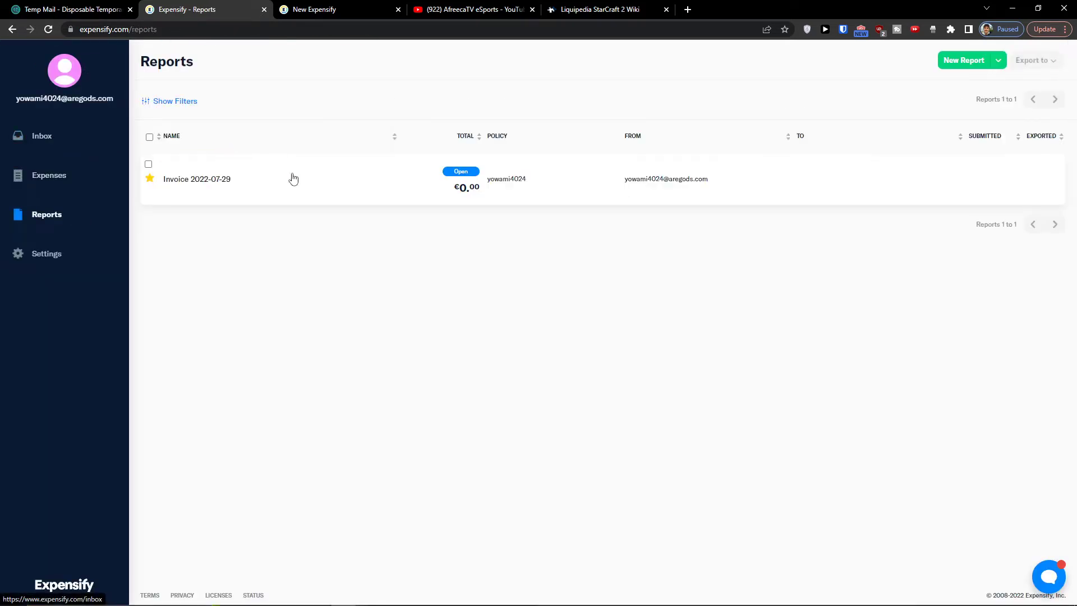
pyautogui.click(197, 178)
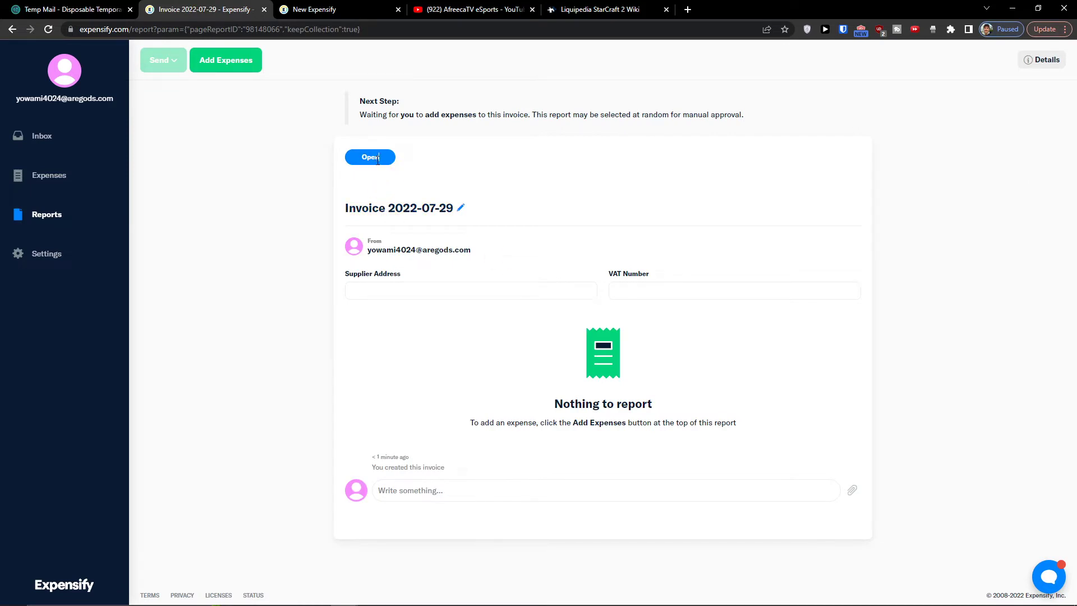
pyautogui.click(439, 207)
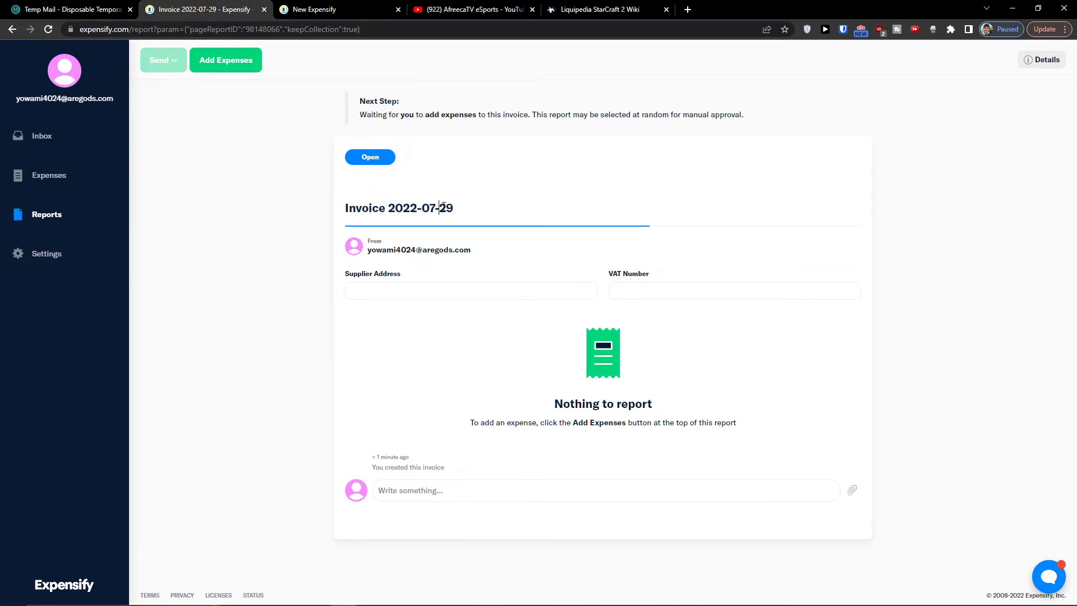
pyautogui.tripleClick(471, 212)
pyautogui.click(286, 275)
pyautogui.tripleClick(411, 217)
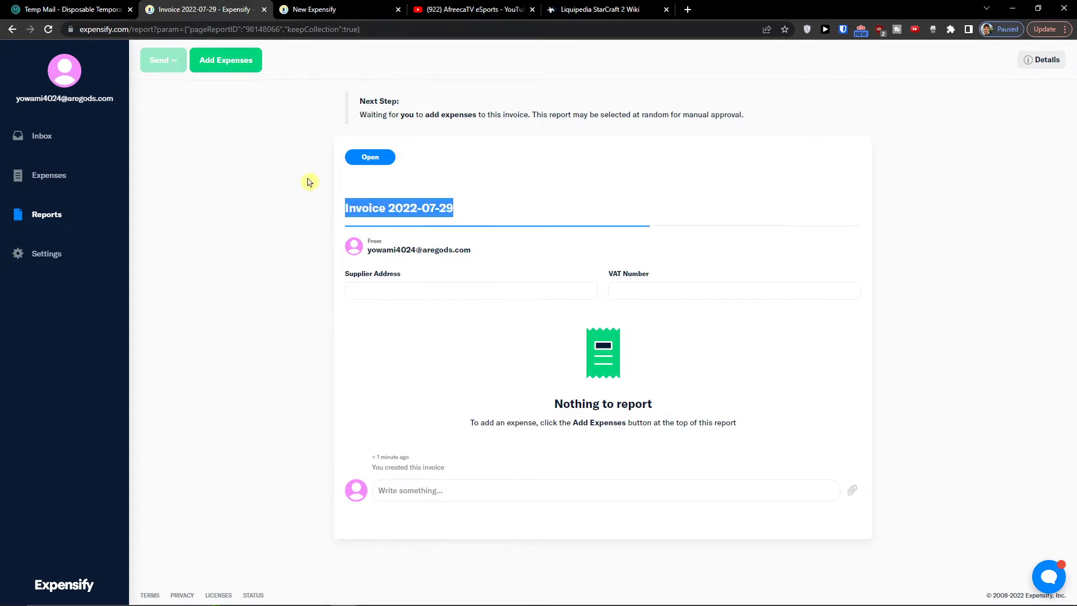
pyautogui.moveTo(365, 209); pyautogui.dragTo(370, 208)
pyautogui.doubleClick(381, 248)
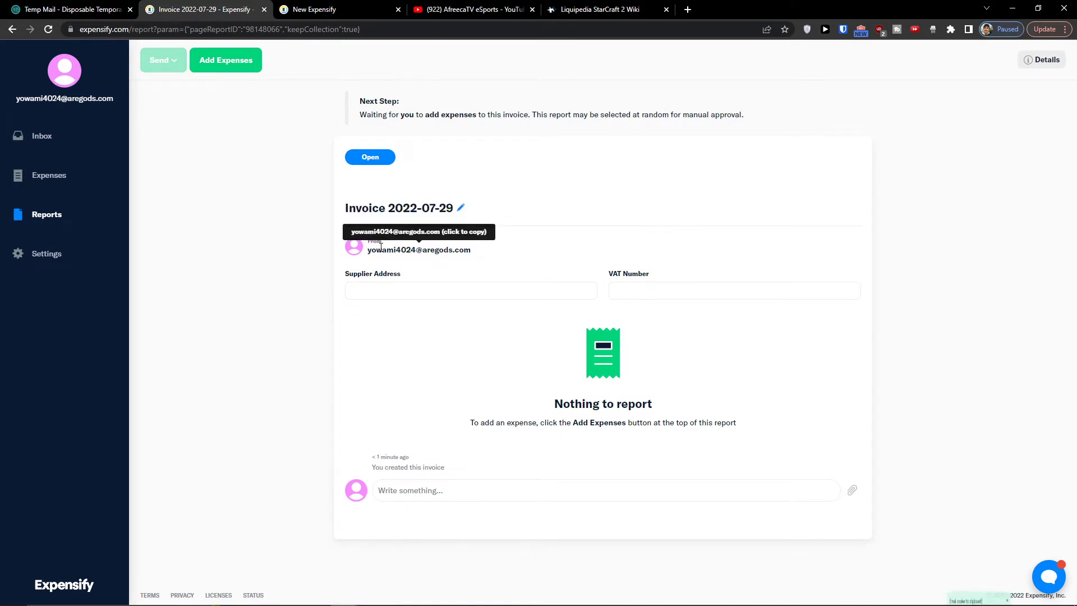
pyautogui.click(364, 290)
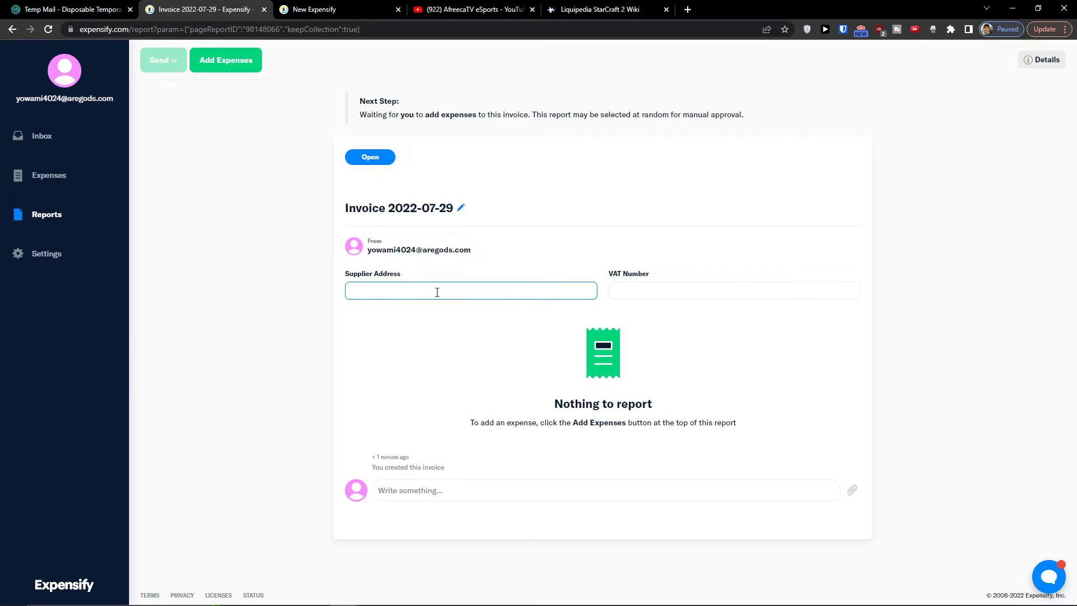
pyautogui.hotkey('ctrl', '+')
pyautogui.hotkey('ctrl', '+')
pyautogui.hotkey('ctrl', '+')
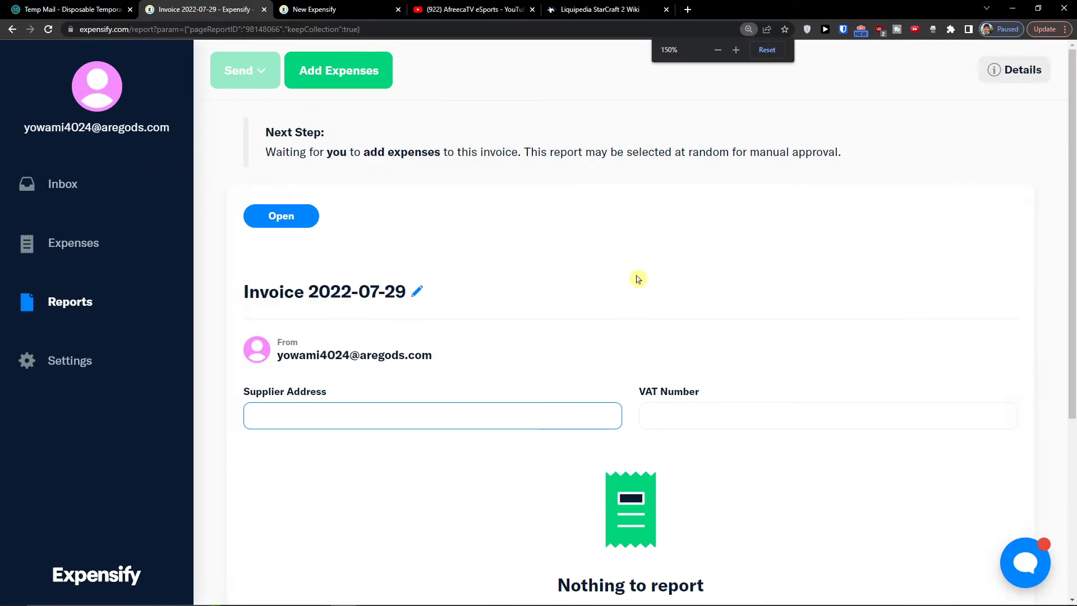
pyautogui.scroll(-2, 476, 279)
pyautogui.scroll(2, 849, 254)
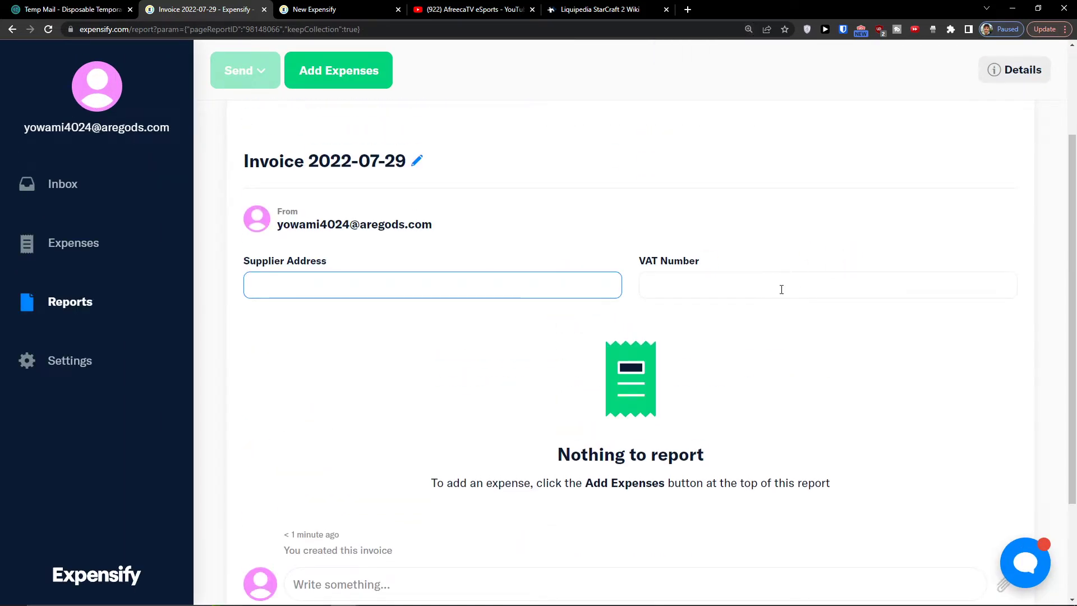
pyautogui.scroll(-3, 618, 304)
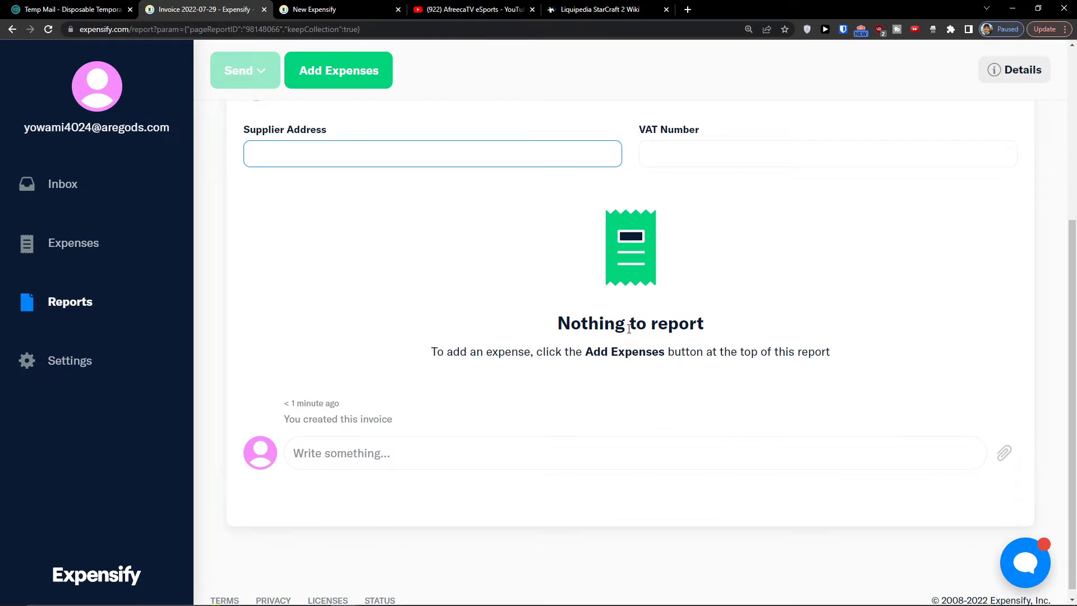
pyautogui.moveTo(444, 353); pyautogui.dragTo(611, 358)
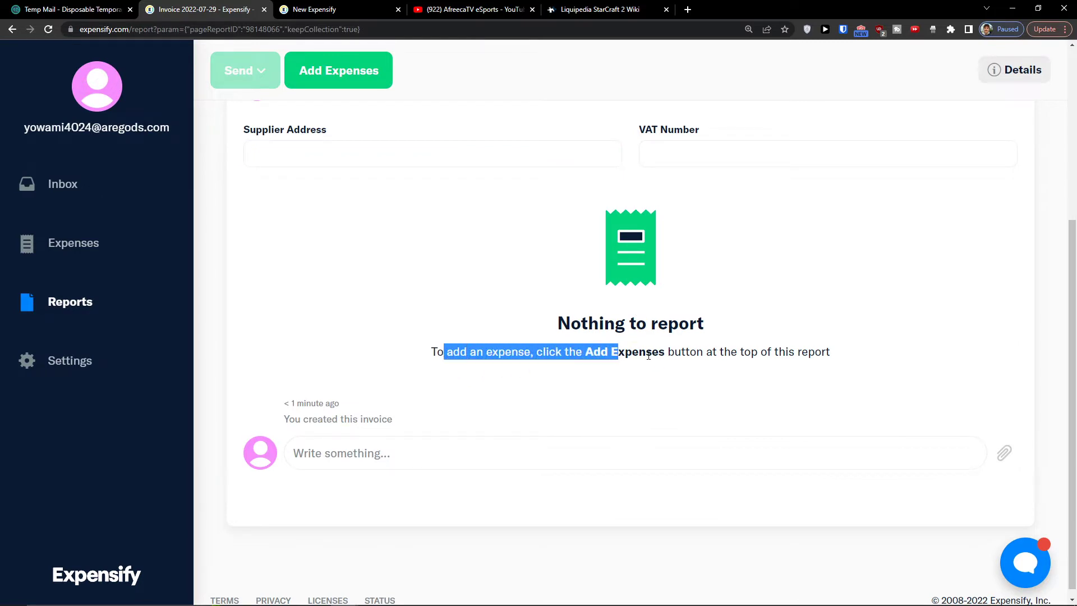
# Start a new expense on the report with Jetblue as the merchant
pyautogui.click(642, 301)
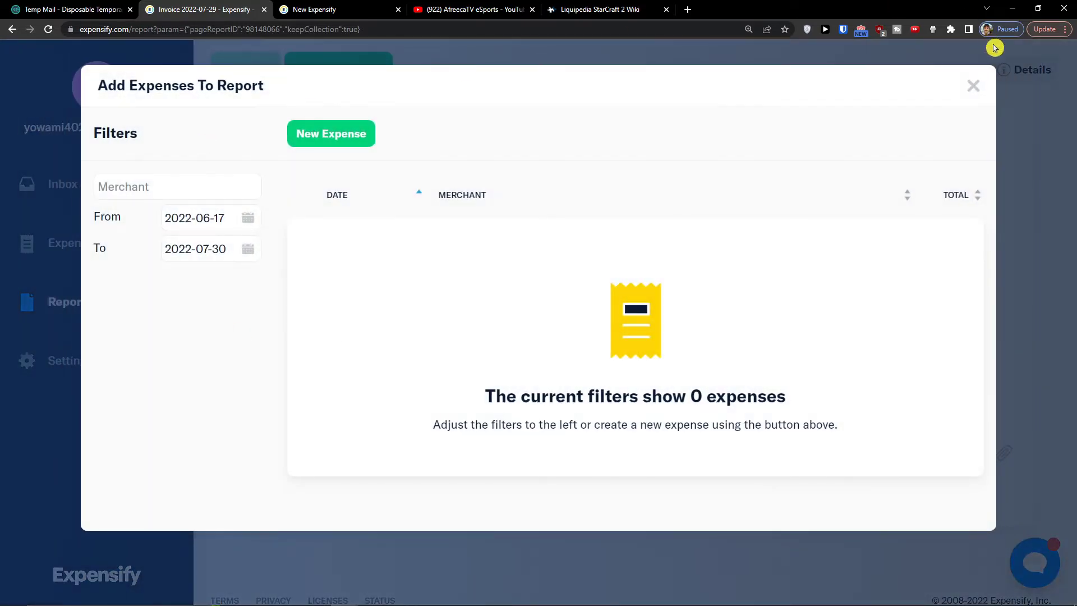
pyautogui.click(970, 86)
pyautogui.scroll(2, 579, 394)
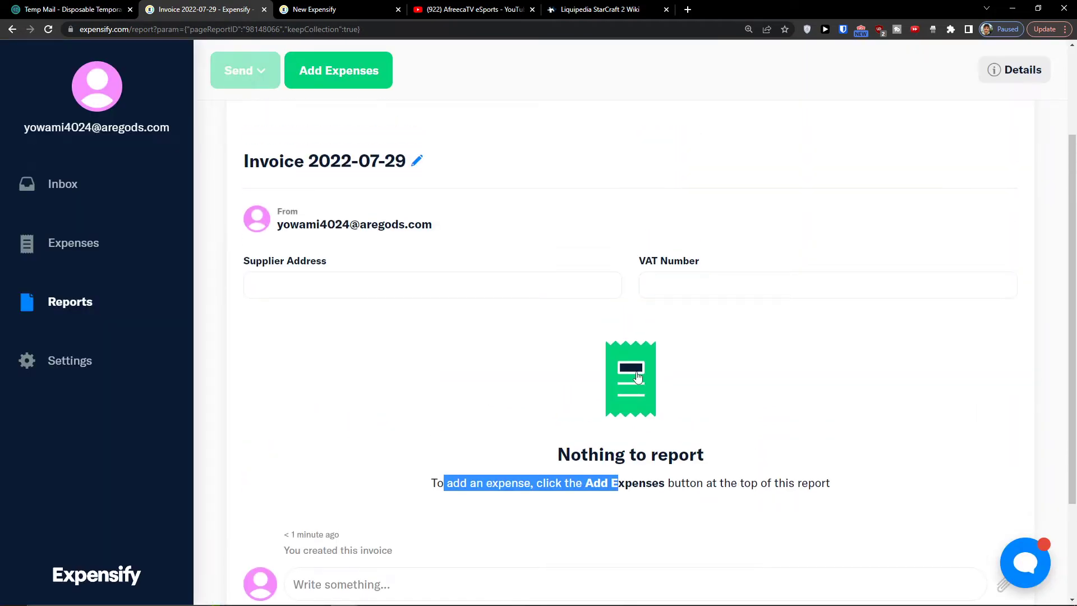
pyautogui.scroll(-2, 637, 378)
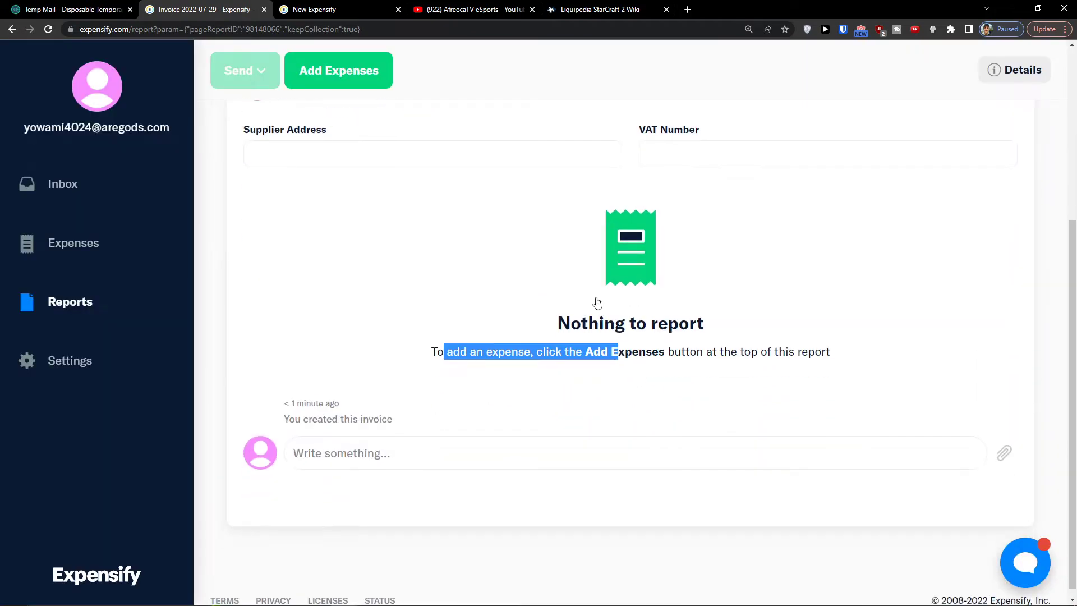
pyautogui.click(630, 270)
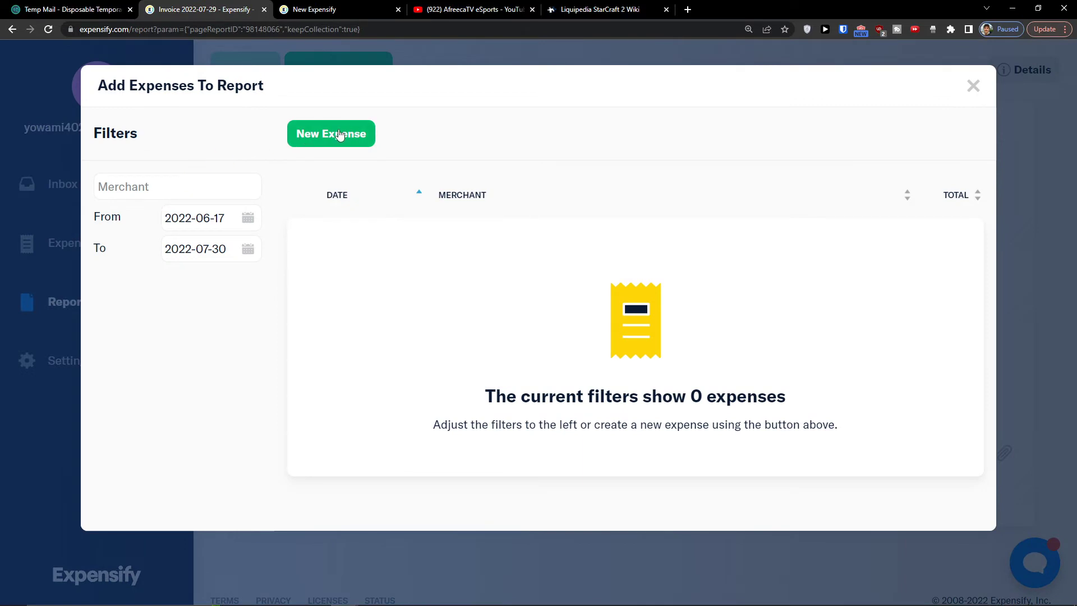
pyautogui.click(338, 135)
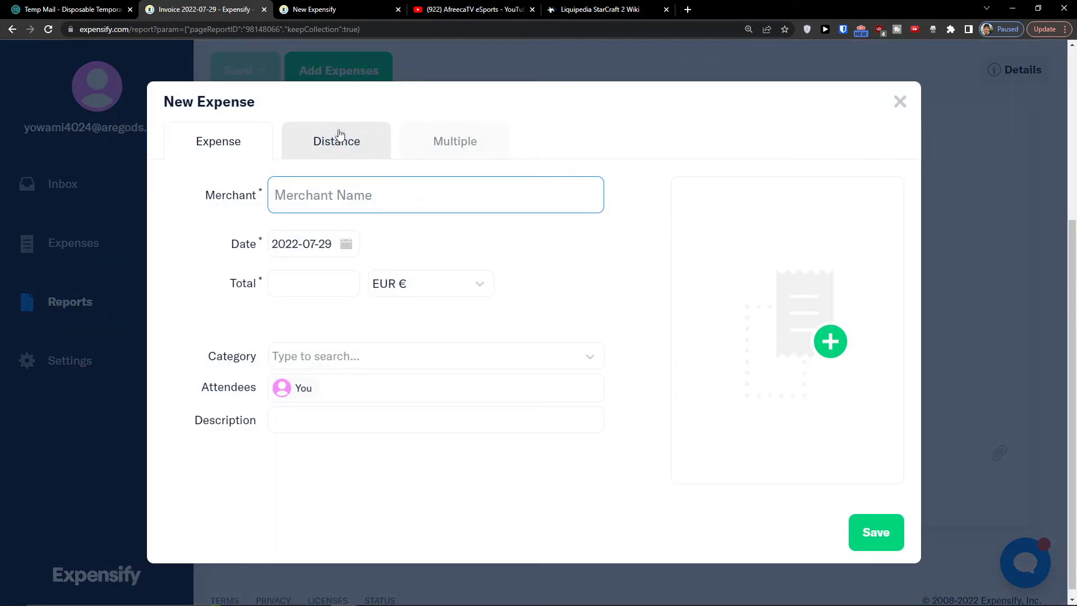
pyautogui.write('Autocar')
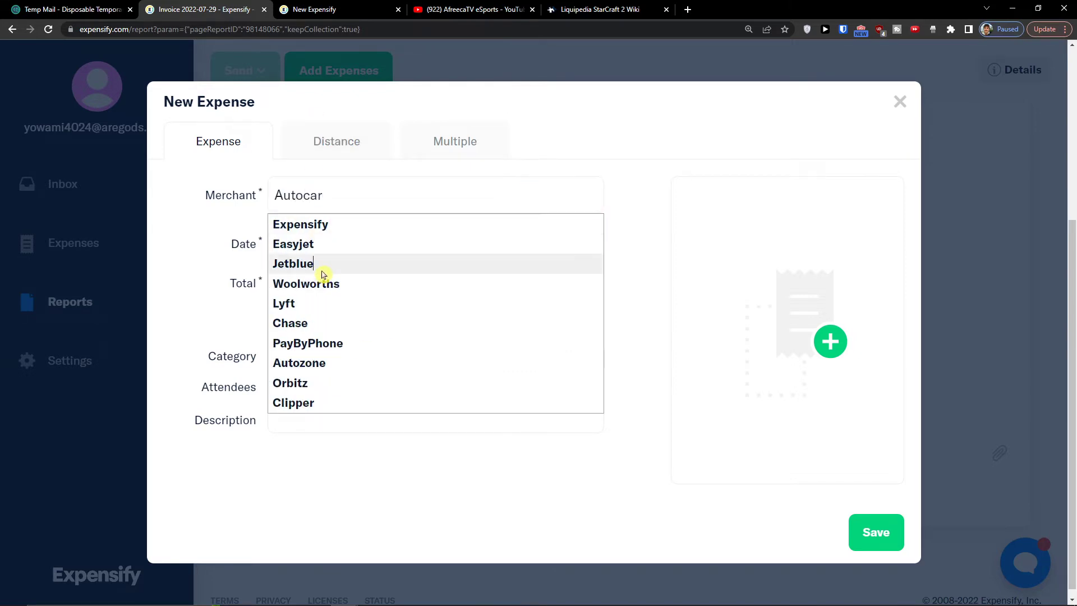
pyautogui.click(319, 267)
# Enter a total of 1000 in EUR and choose the Office Supplies category
pyautogui.click(308, 277)
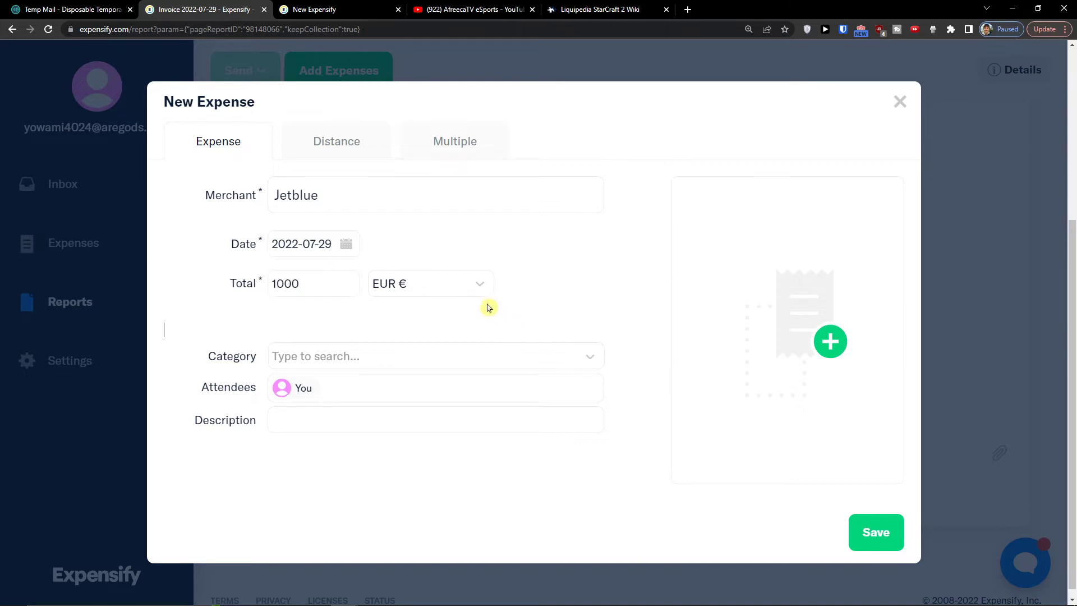
pyautogui.click(417, 293)
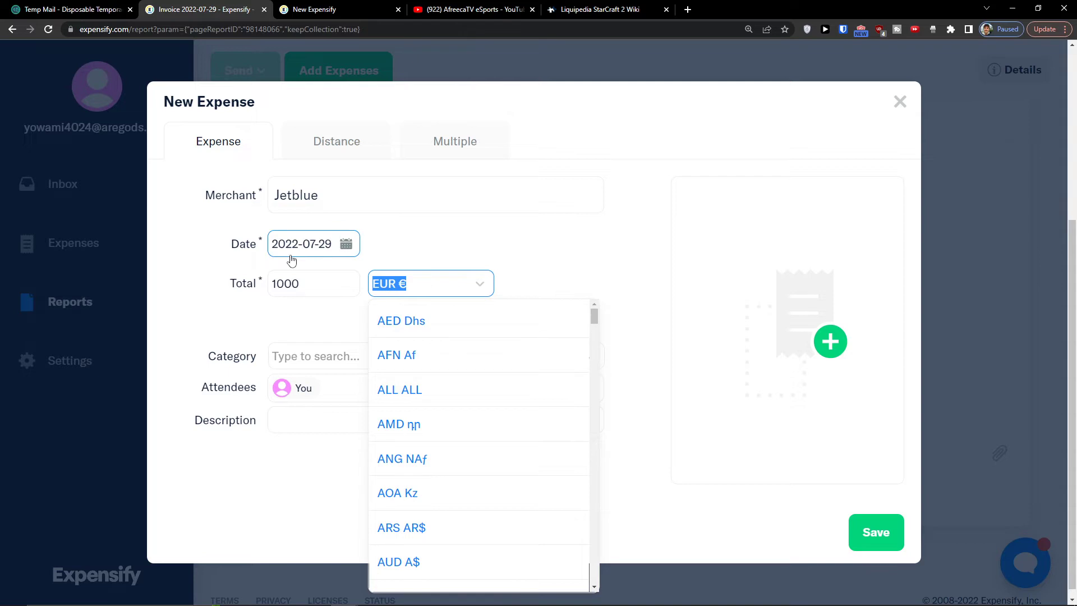
pyautogui.click(289, 312)
pyautogui.click(319, 353)
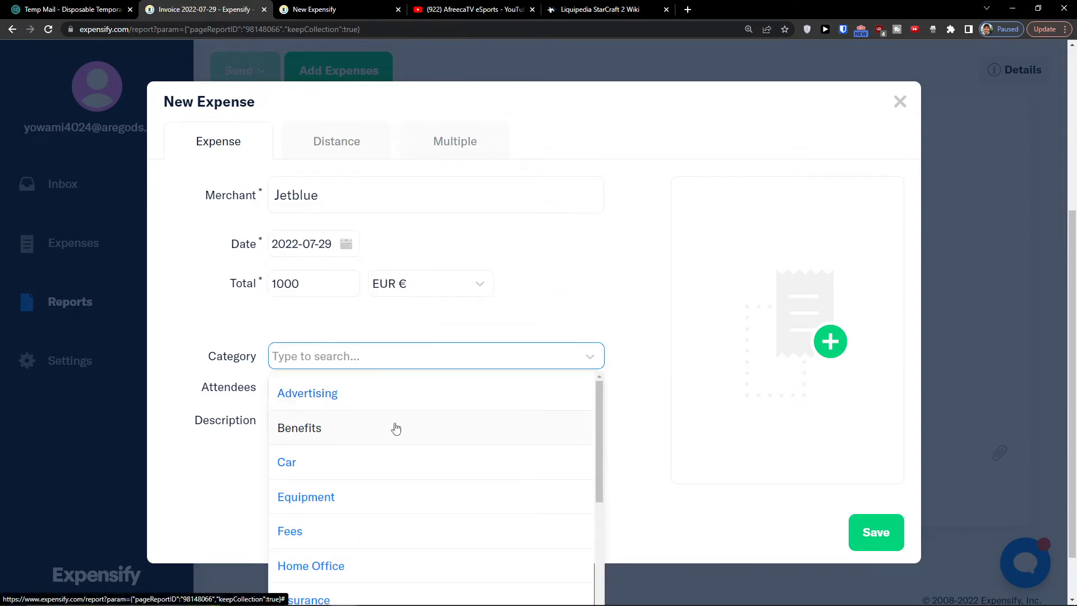
pyautogui.scroll(-2, 396, 428)
pyautogui.scroll(-2, 398, 428)
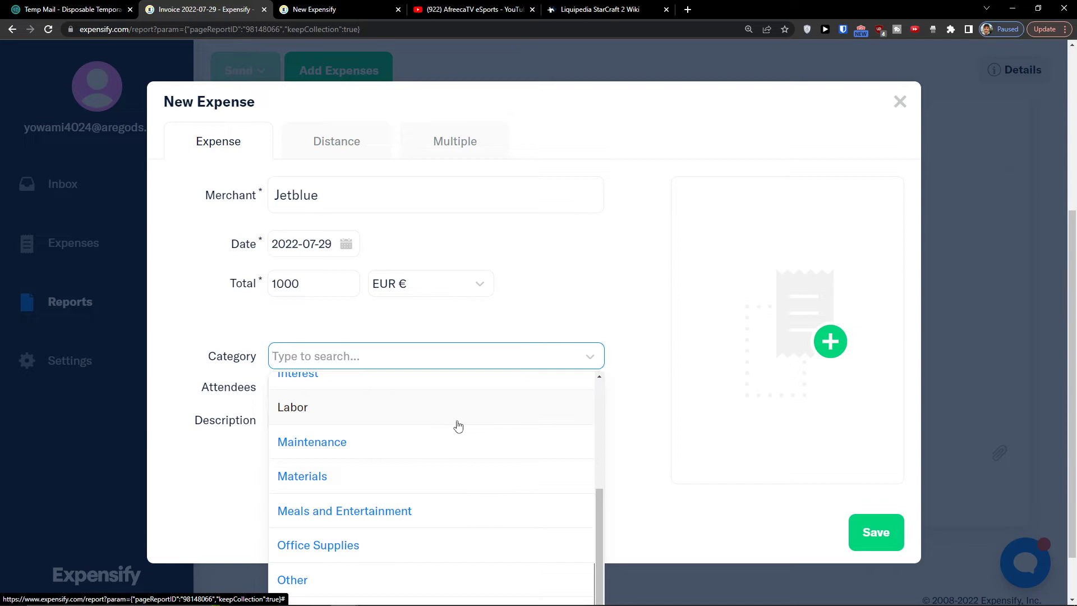
pyautogui.scroll(-2, 448, 426)
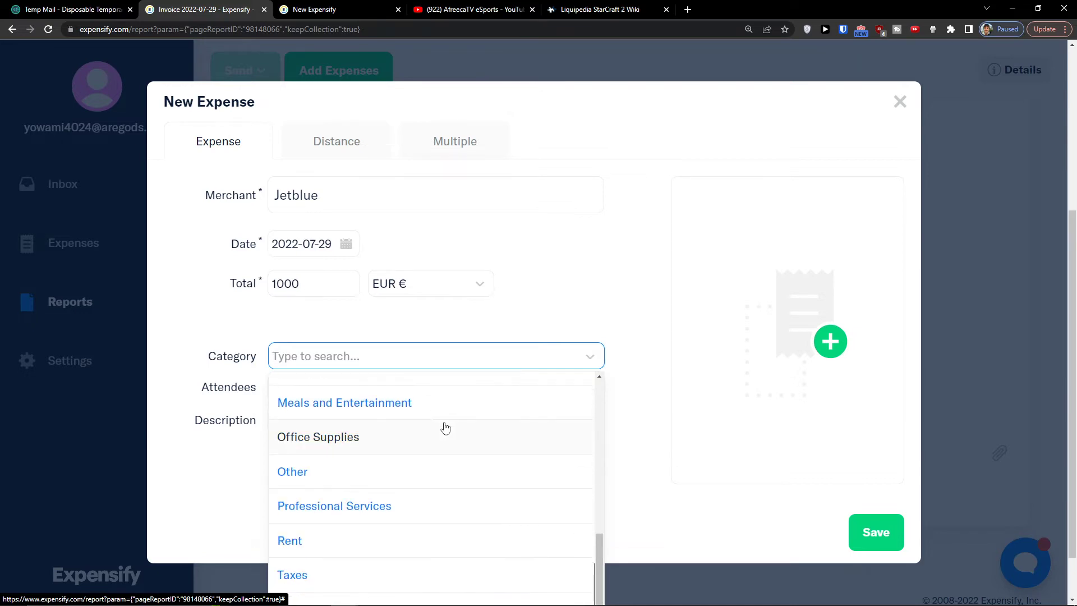
pyautogui.click(314, 446)
pyautogui.click(310, 421)
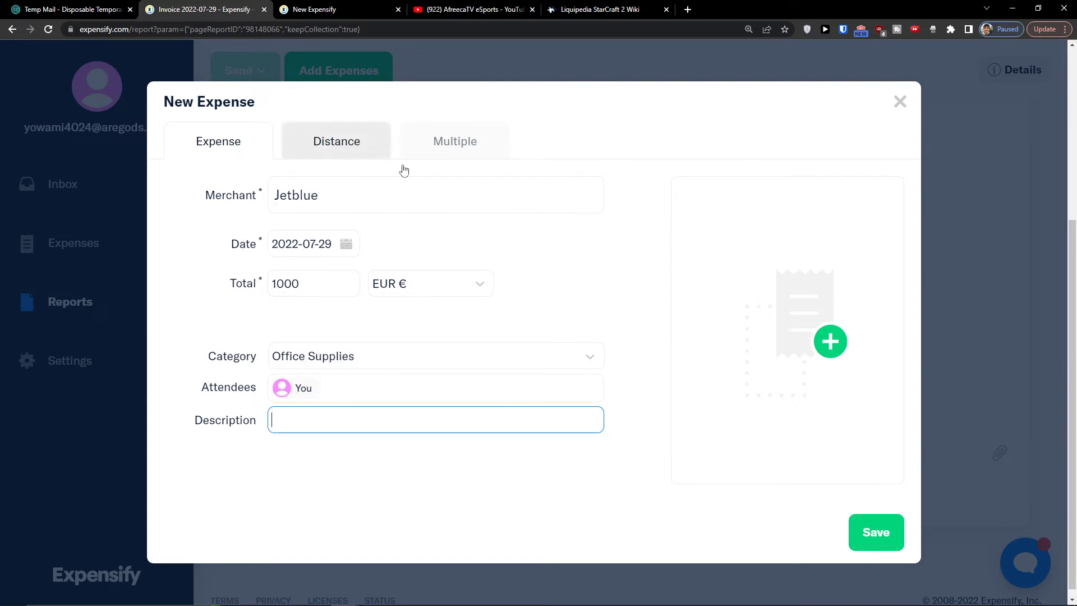
# Look through the Distance and Multiple expense tabs, then return to the single Jetblue expense
pyautogui.click(321, 142)
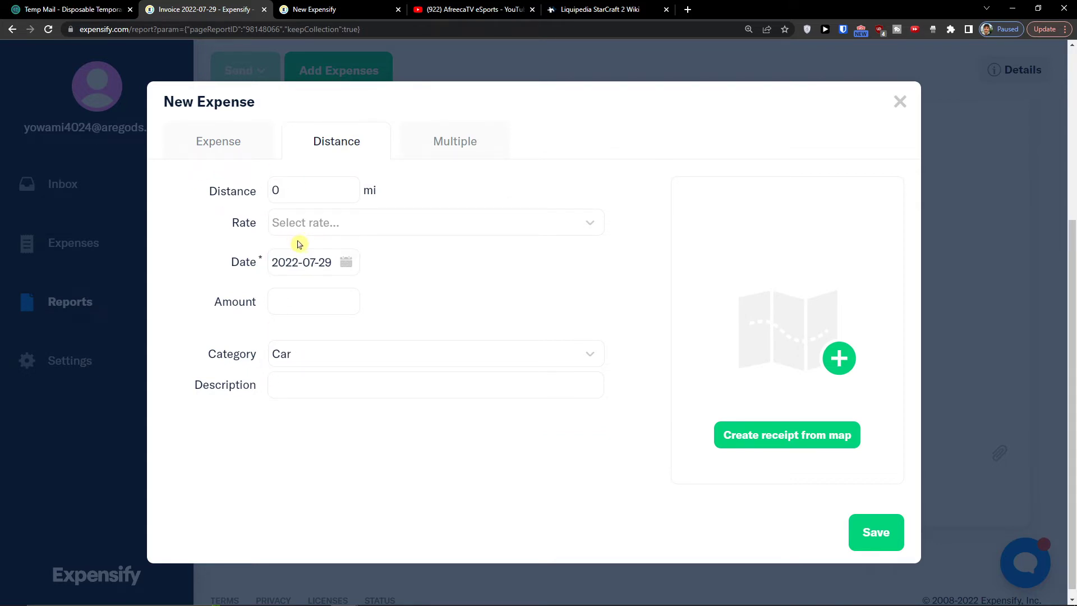
pyautogui.click(449, 144)
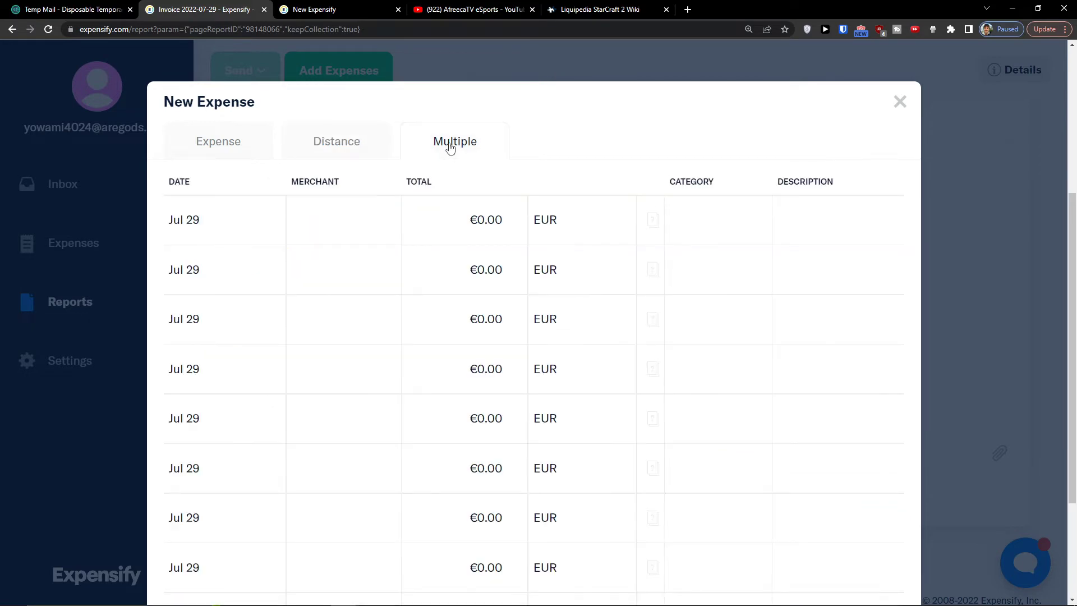
pyautogui.scroll(-1, 393, 224)
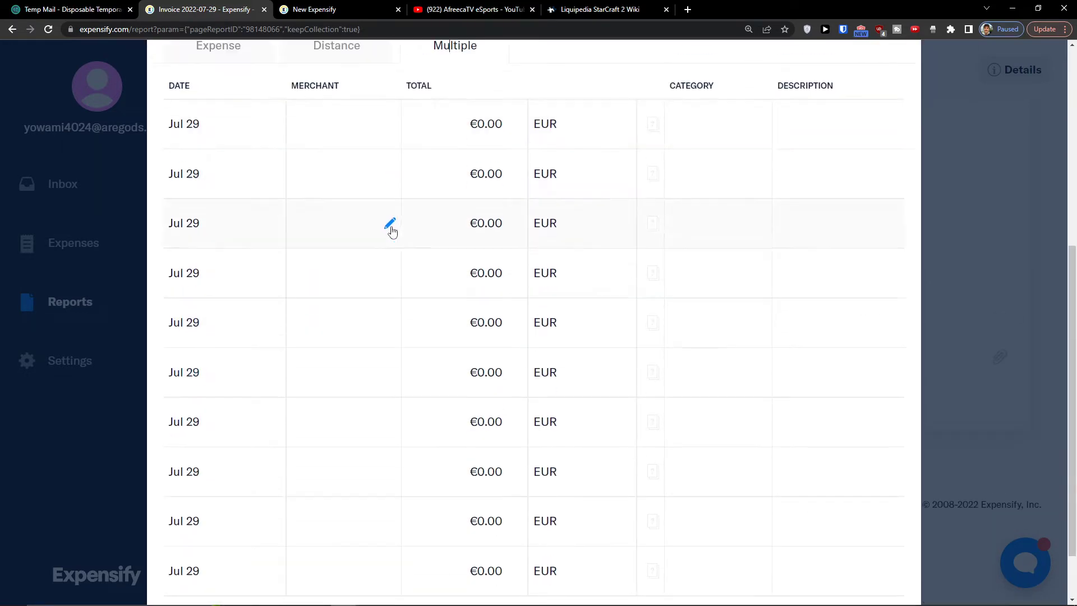
pyautogui.scroll(1, 393, 219)
pyautogui.click(233, 150)
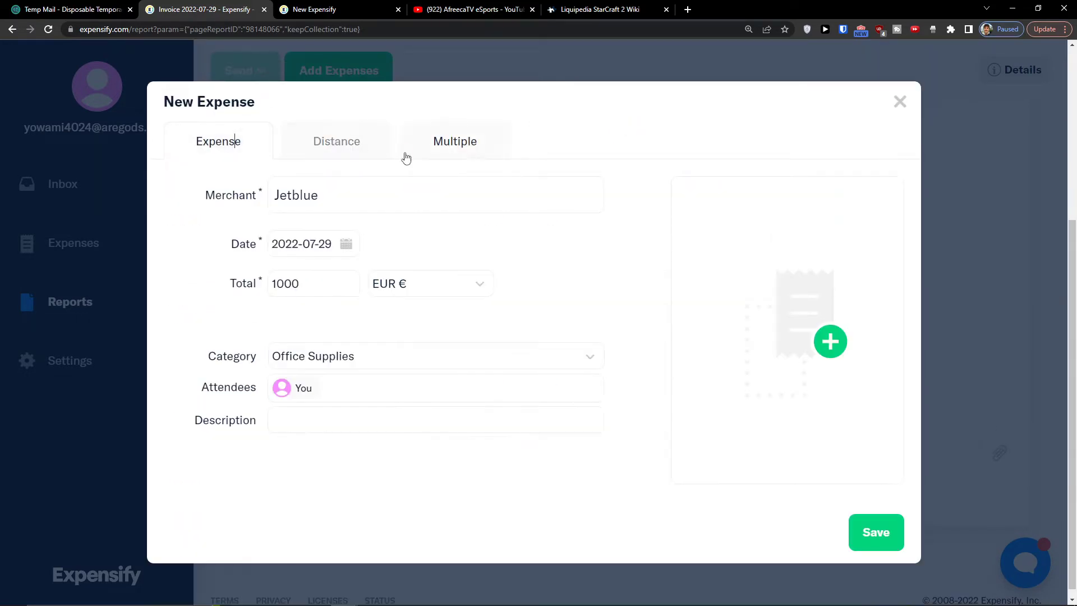
pyautogui.click(455, 142)
pyautogui.click(397, 217)
pyautogui.click(411, 251)
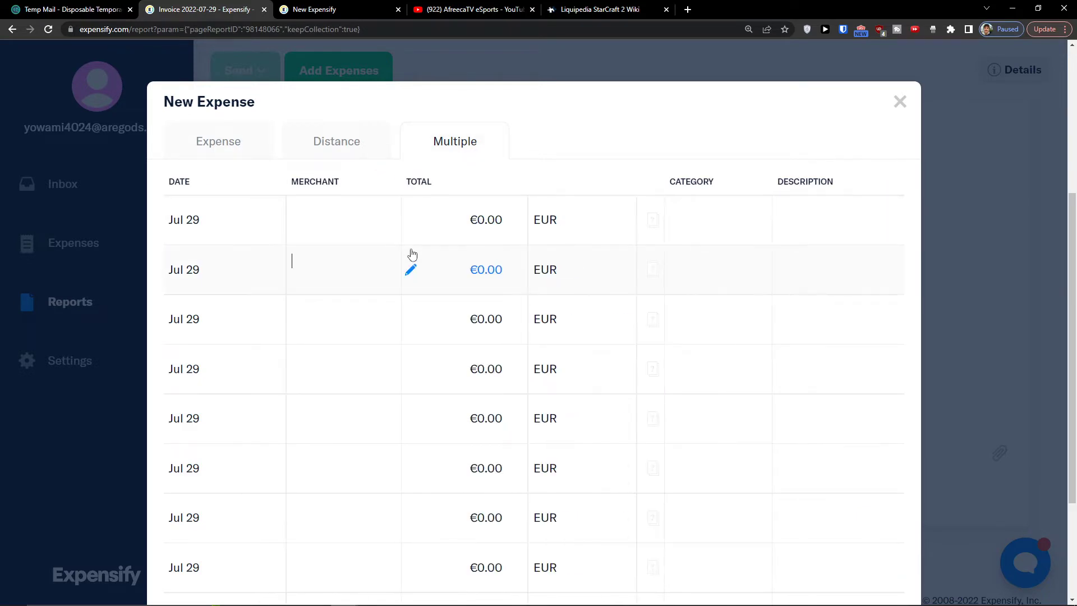
pyautogui.click(247, 150)
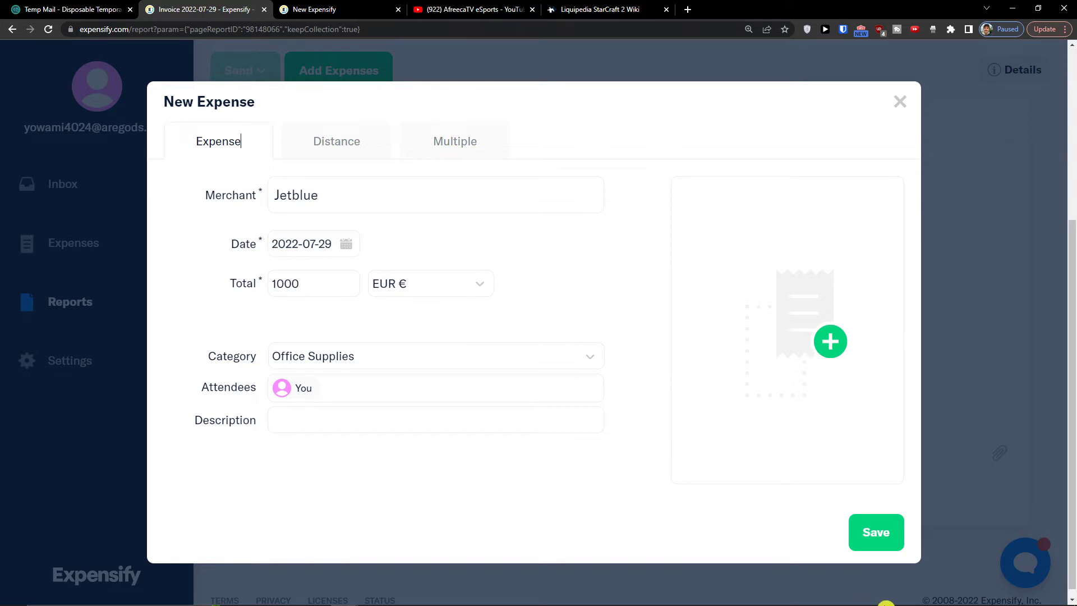
# Skip attaching a receipt and save the 1000 EUR Jetblue expense
pyautogui.click(824, 339)
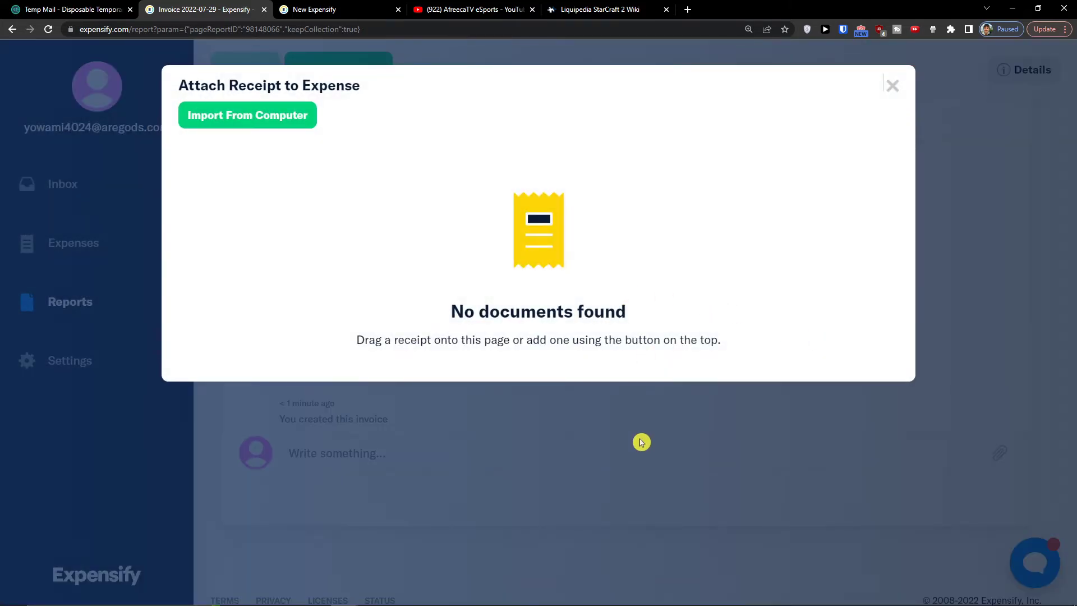
pyautogui.click(608, 455)
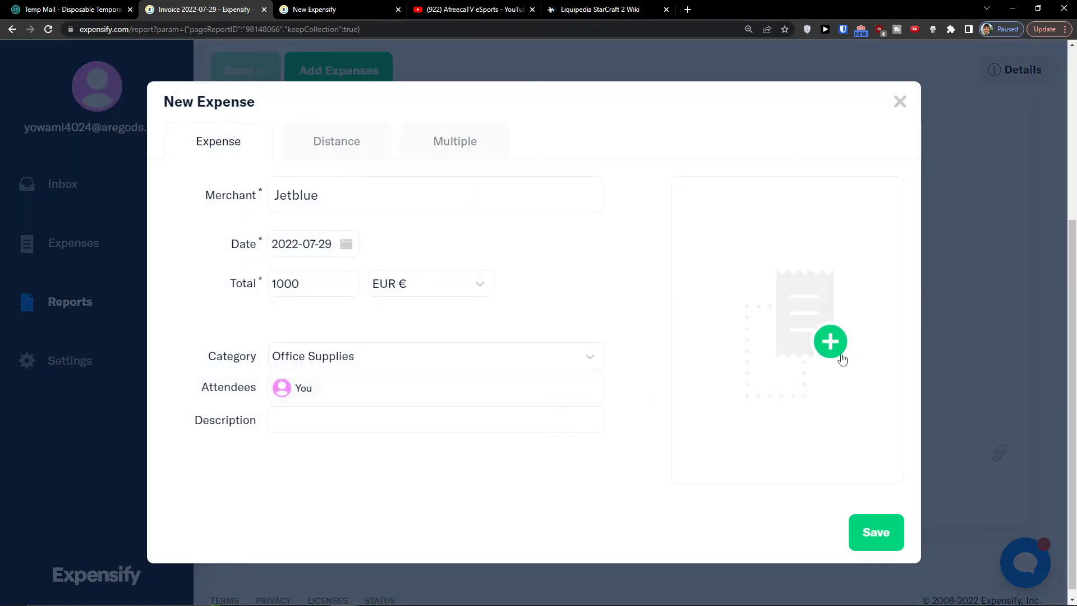
pyautogui.click(875, 532)
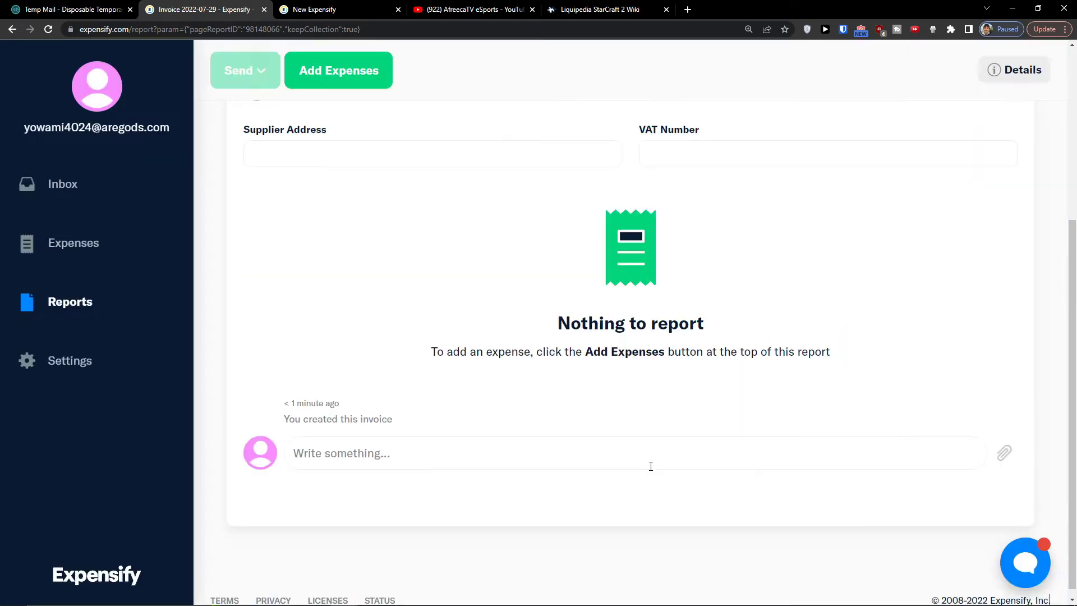
pyautogui.scroll(5, 362, 241)
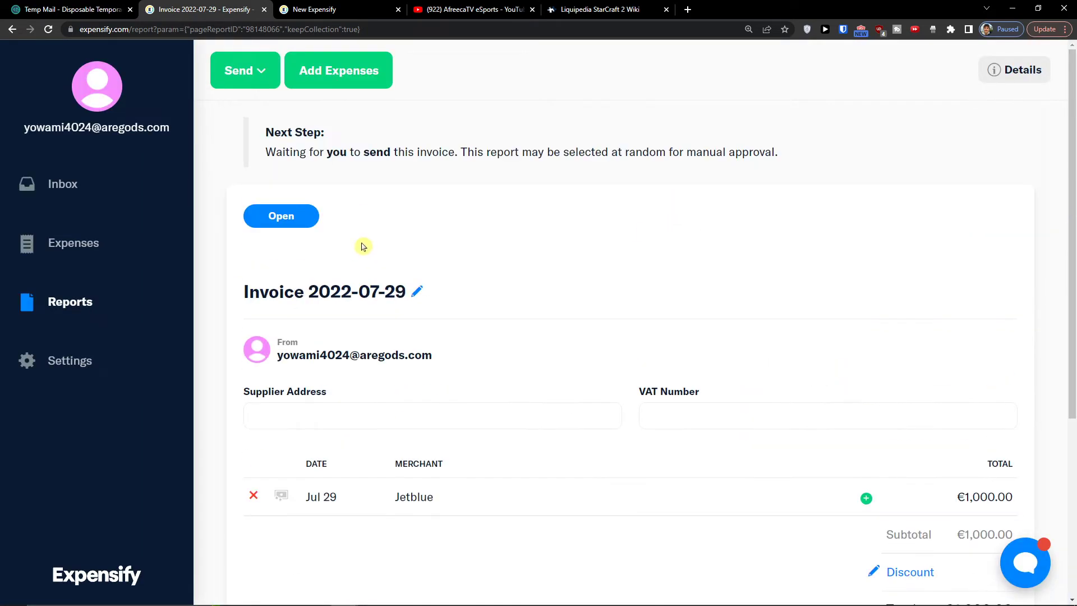
pyautogui.scroll(-2, 325, 281)
pyautogui.scroll(-2, 387, 306)
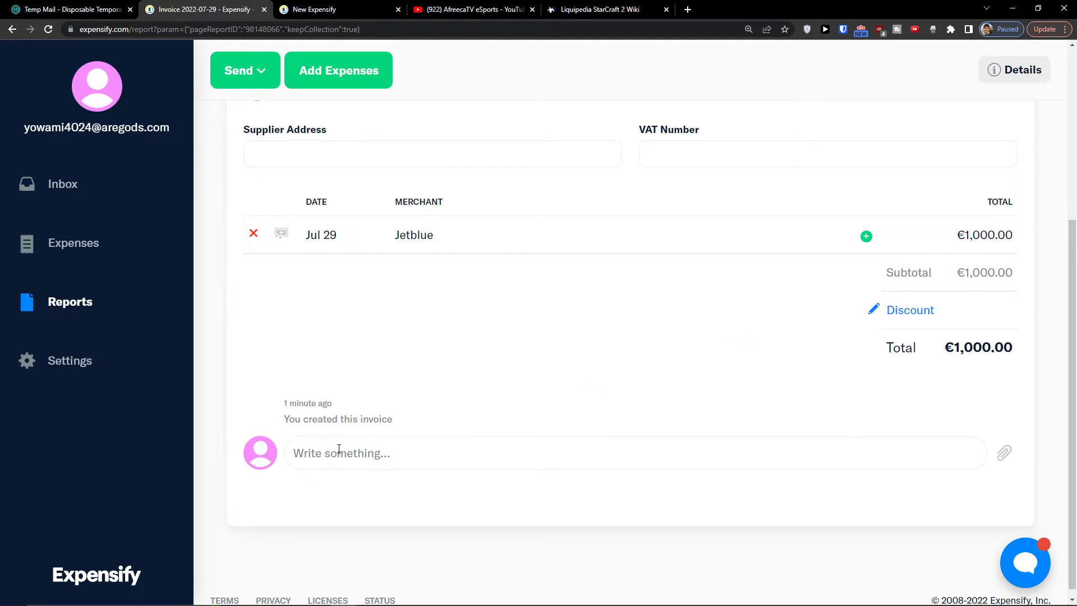
pyautogui.scroll(5, 373, 429)
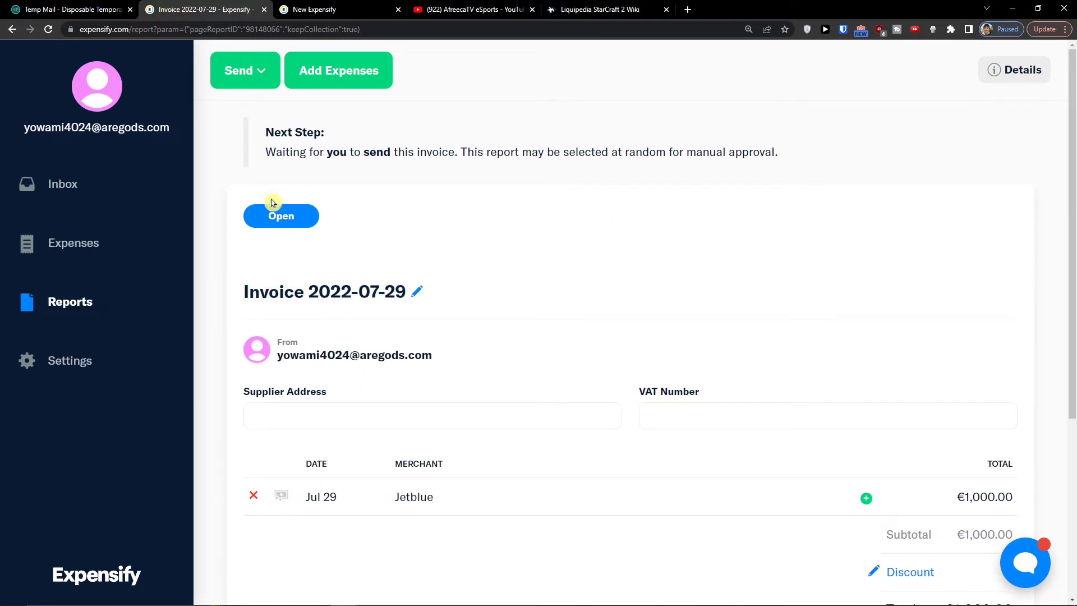
pyautogui.click(260, 79)
# Close the invoice's Send options without choosing a recipient, and return to the Inbox
pyautogui.click(284, 120)
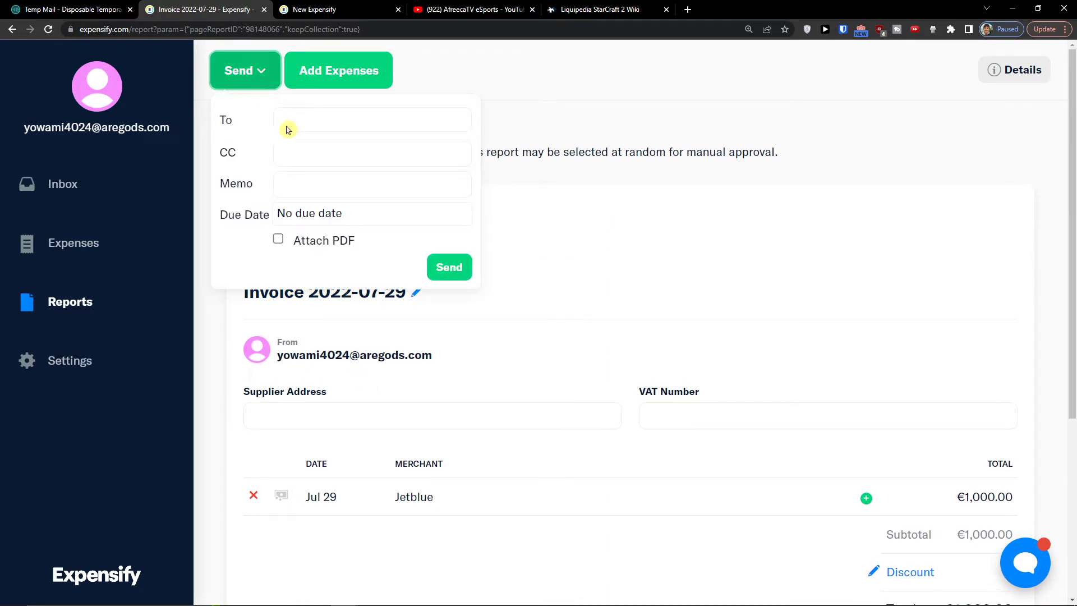
pyautogui.click(210, 146)
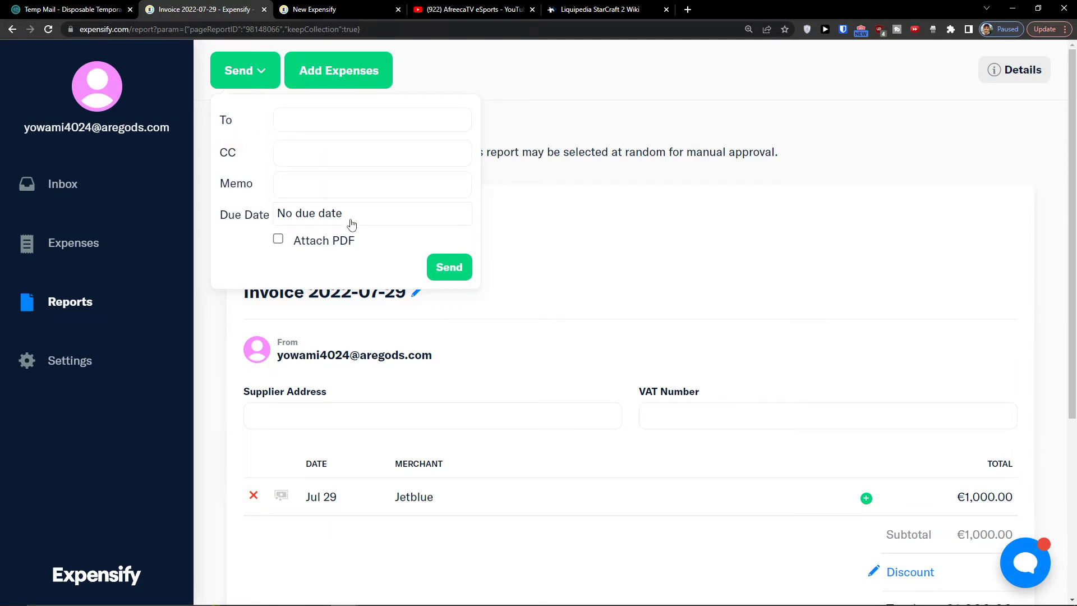
pyautogui.click(553, 97)
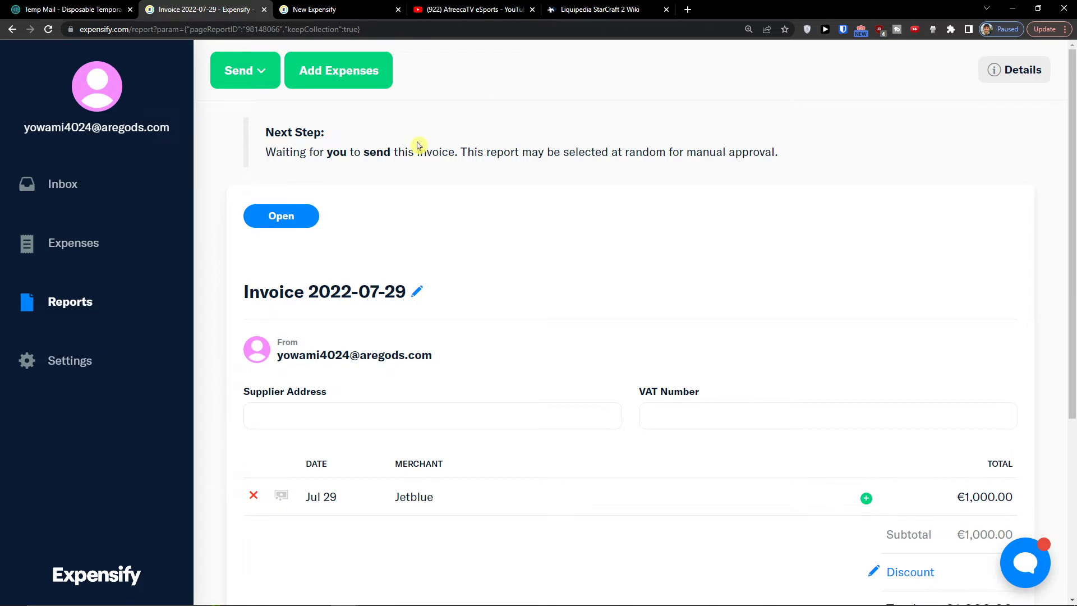
pyautogui.click(107, 192)
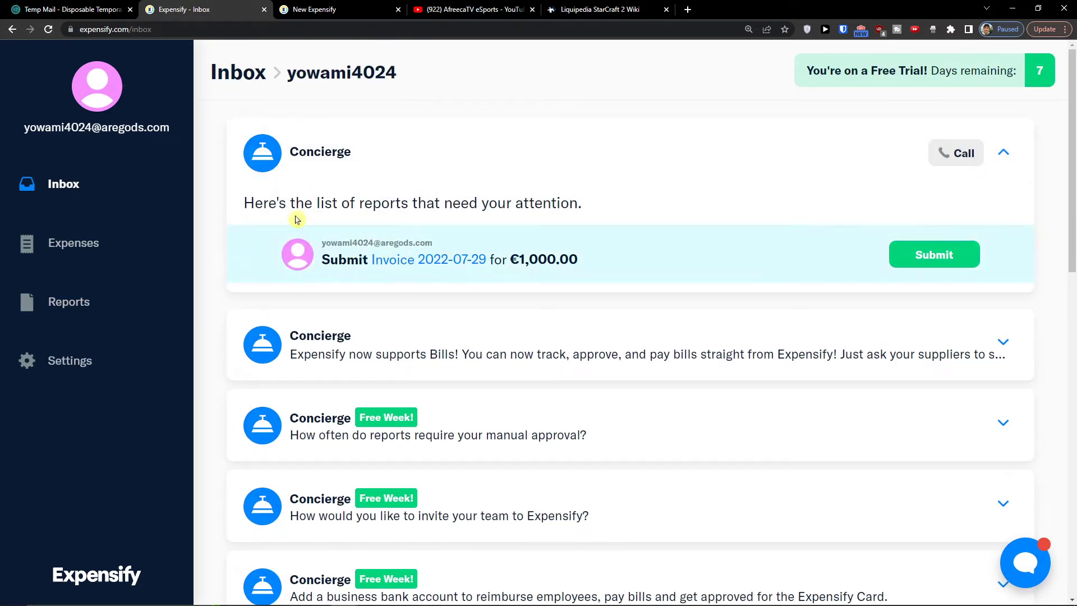
# Expand the Concierge Bills announcement and highlight parts of its text, including the forwarding address
pyautogui.click(432, 341)
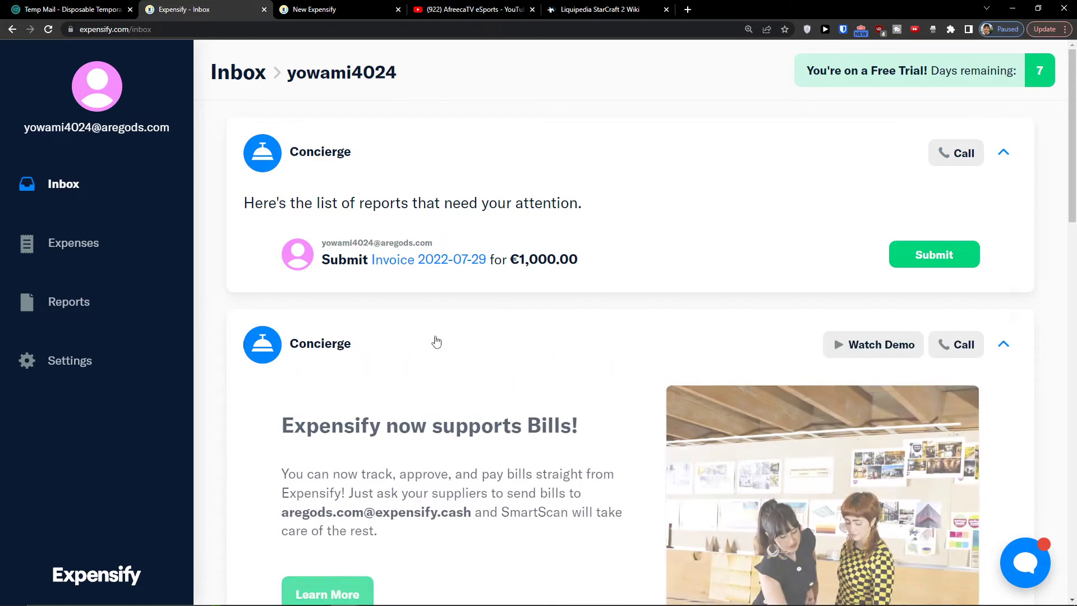
pyautogui.moveTo(313, 346); pyautogui.dragTo(524, 366)
pyautogui.scroll(-2, 450, 343)
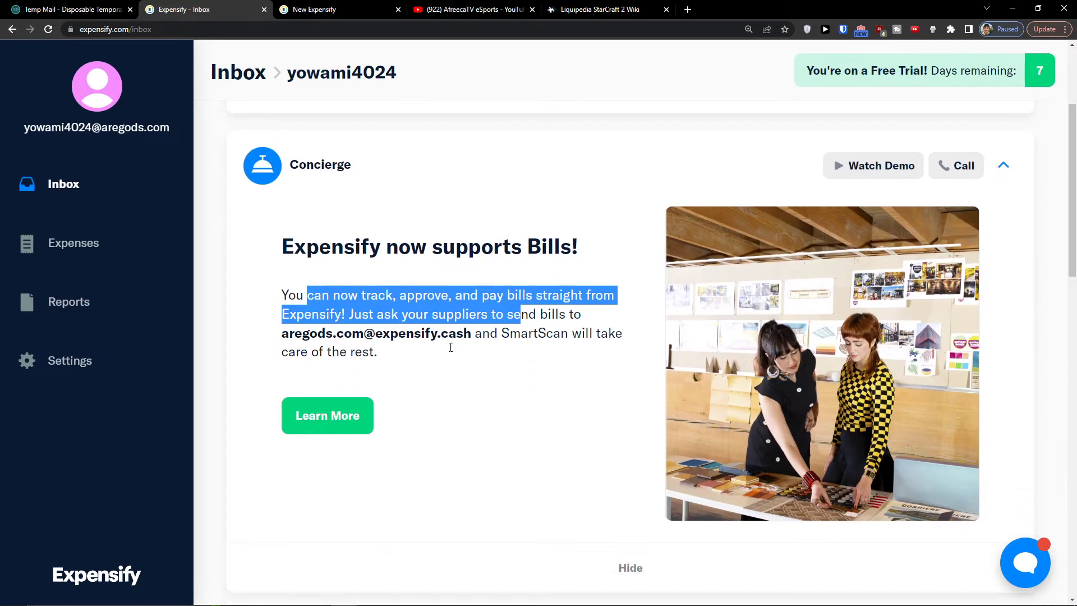
pyautogui.click(445, 270)
pyautogui.tripleClick(434, 255)
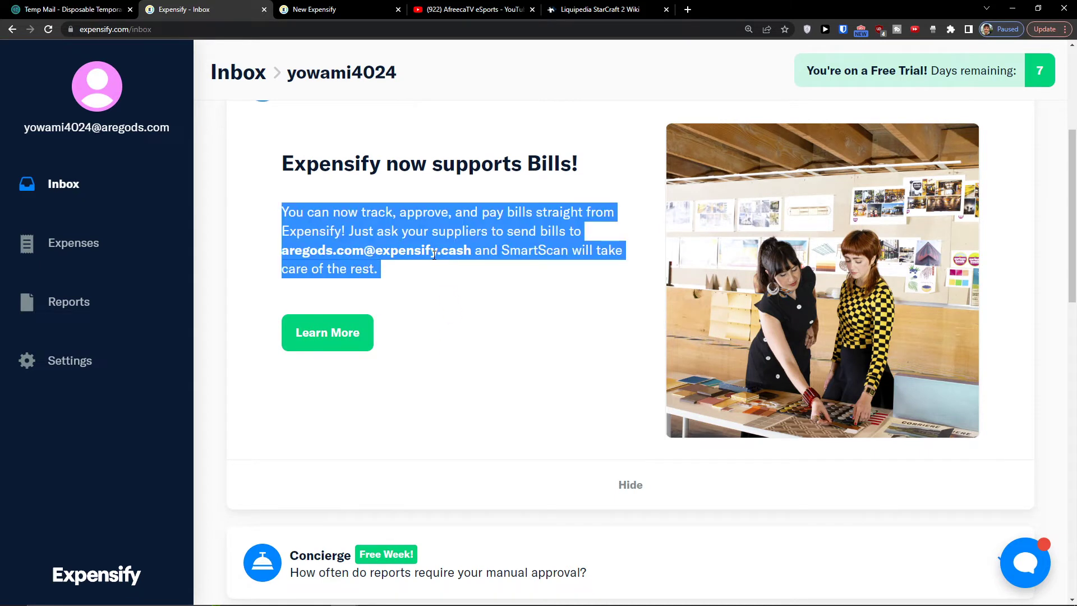
pyautogui.click(448, 249)
pyautogui.moveTo(481, 247); pyautogui.dragTo(344, 251)
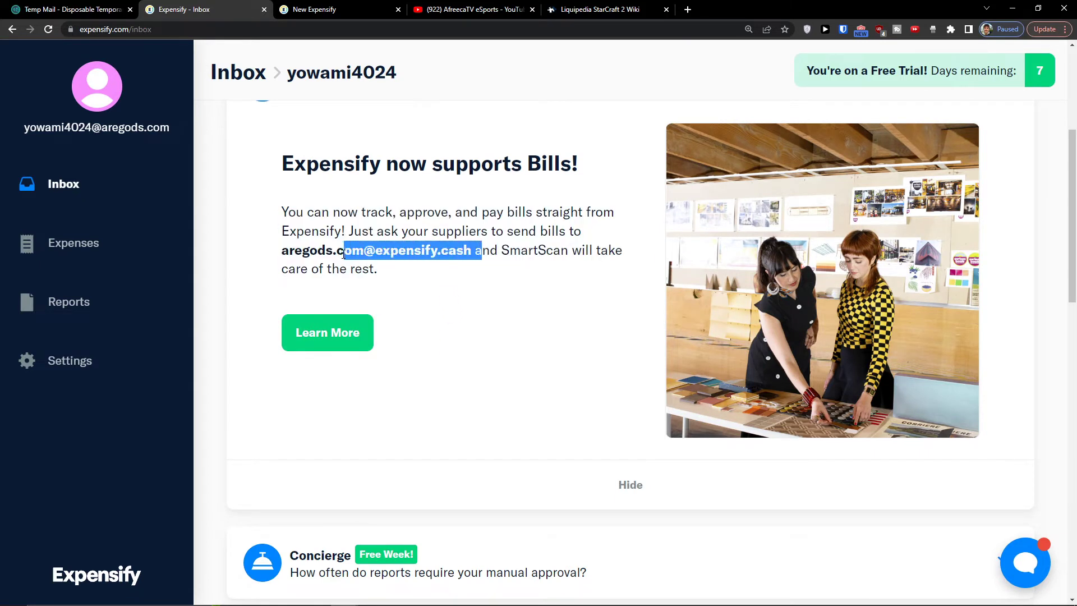
# Open the Bills feature page via Learn More, scroll it, then return to the Inbox
pyautogui.click(370, 331)
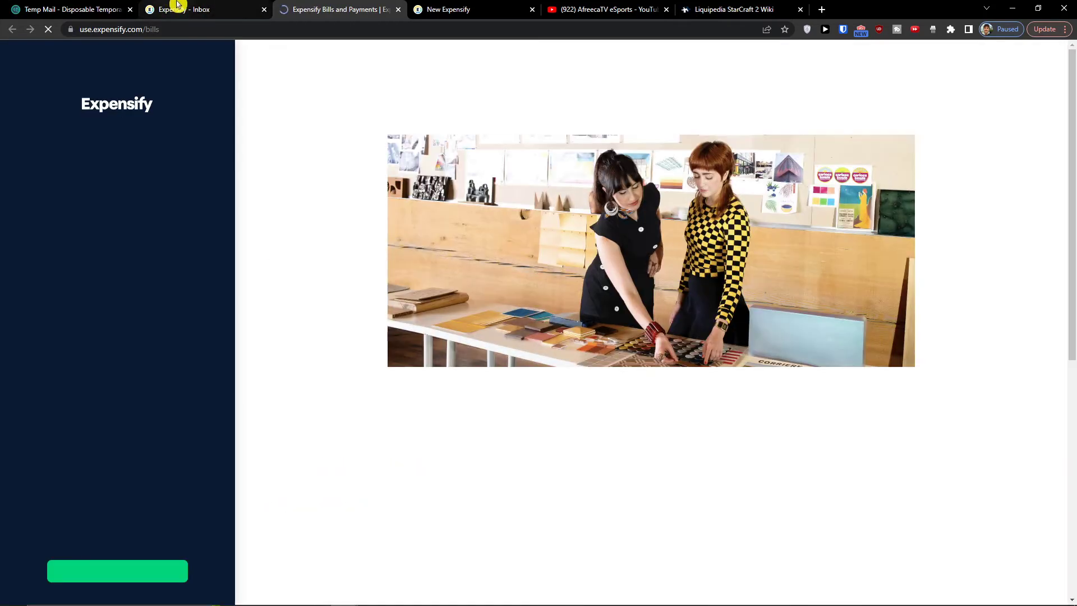
pyautogui.scroll(-2, 368, 273)
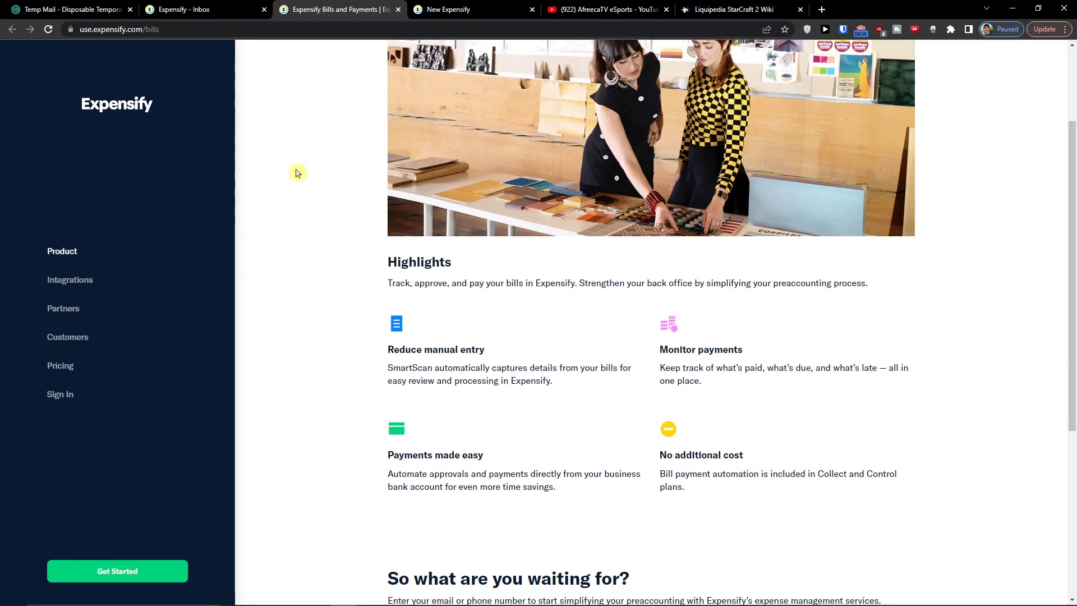
pyautogui.click(212, 5)
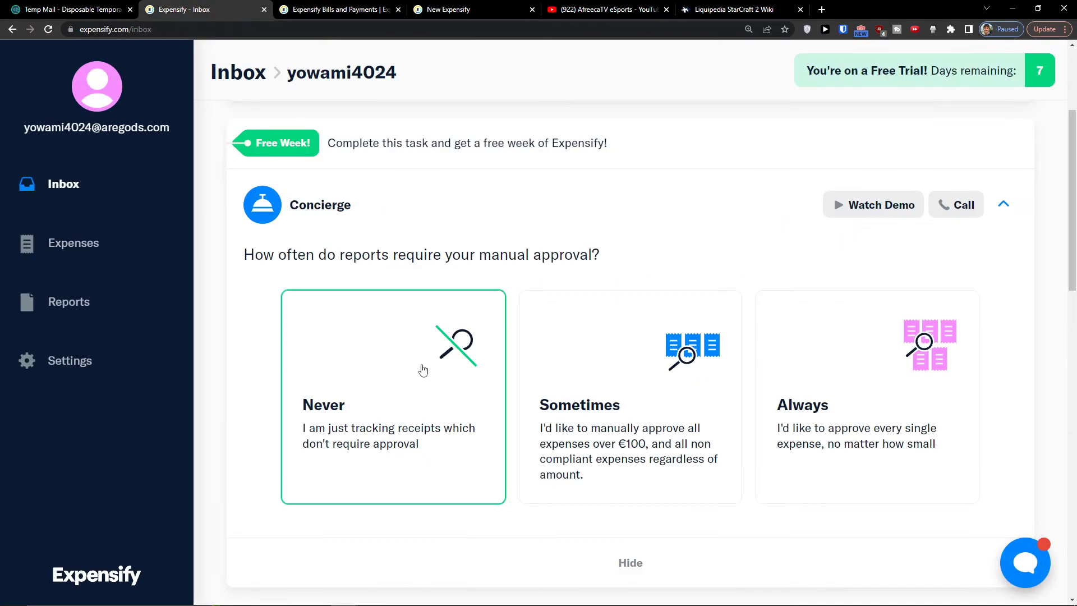
# Expand the invite-your-team task and open, then close, the manual email invite
pyautogui.scroll(-6, 356, 359)
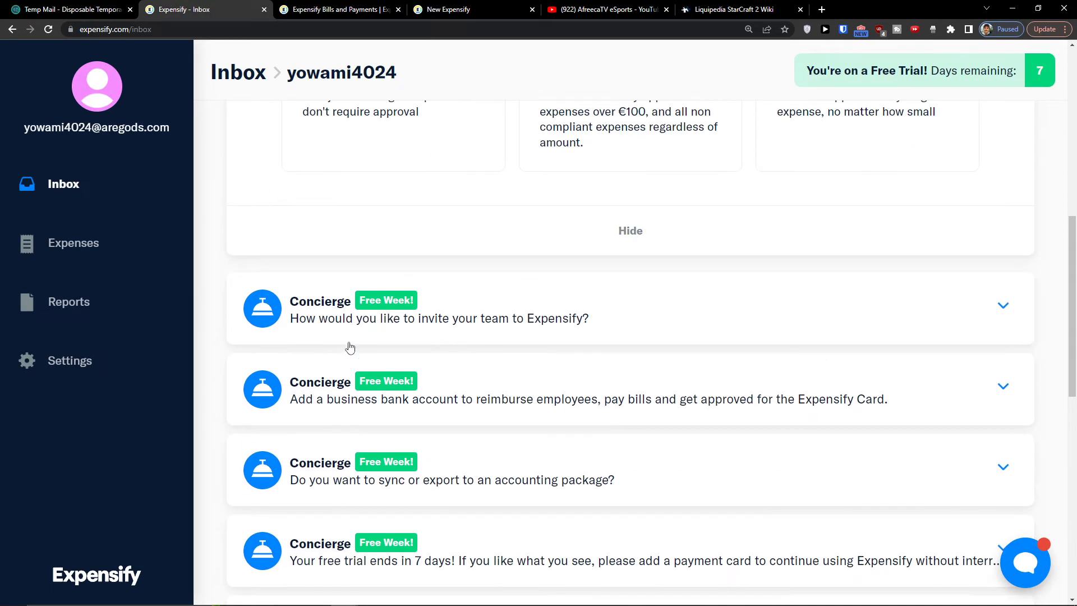
pyautogui.click(438, 331)
pyautogui.scroll(-4, 440, 335)
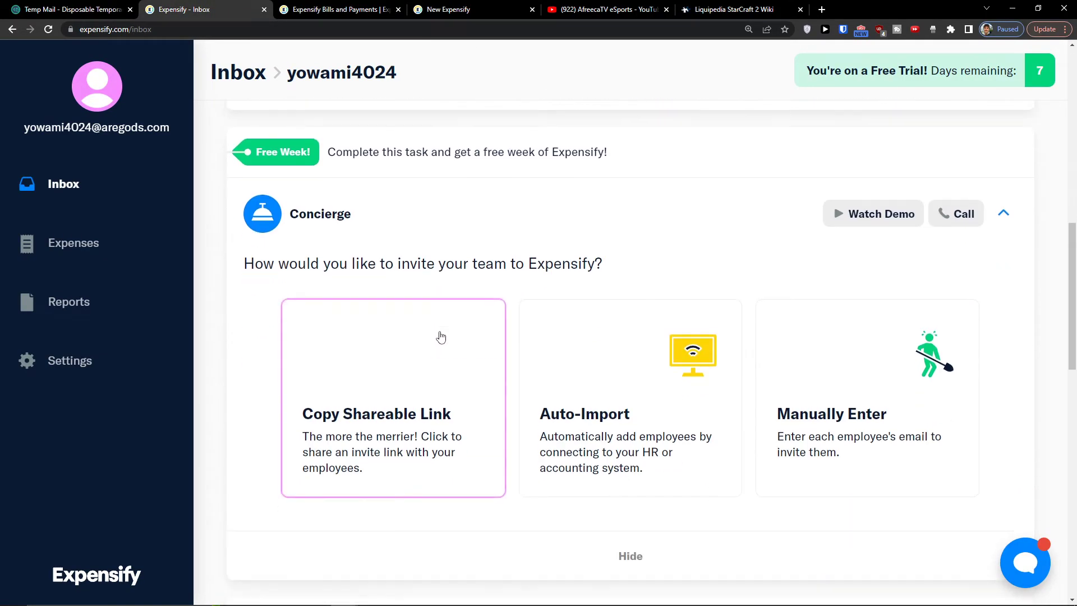
pyautogui.scroll(2, 509, 332)
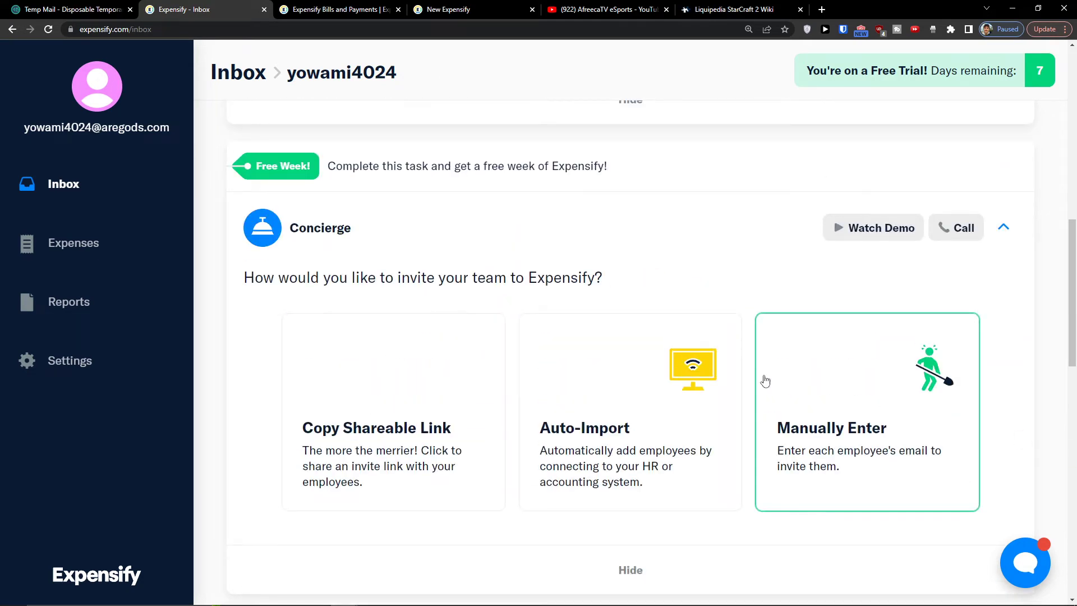
pyautogui.click(813, 375)
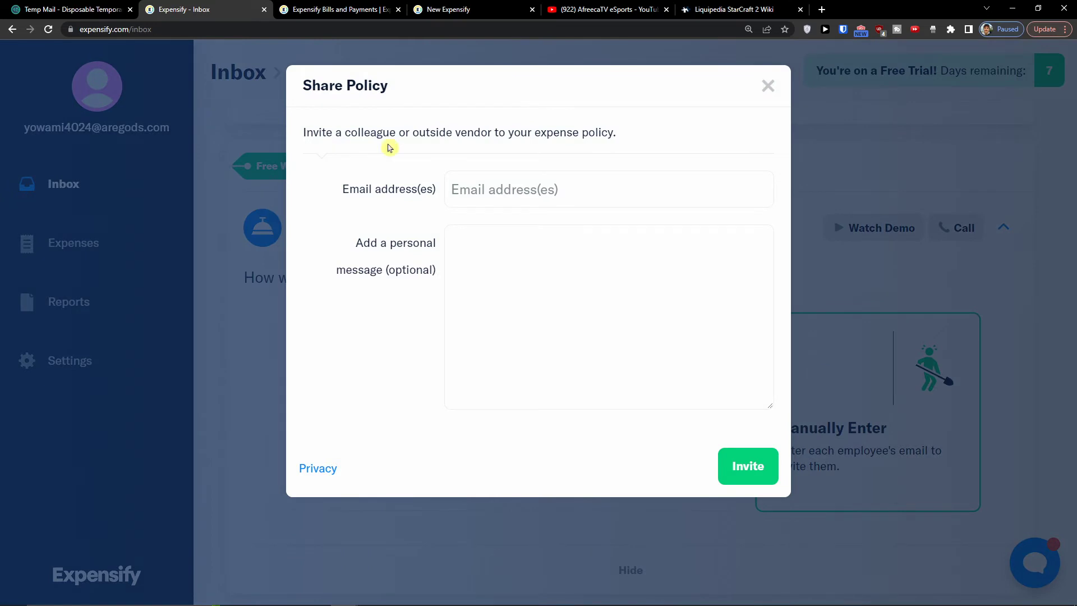
pyautogui.click(772, 101)
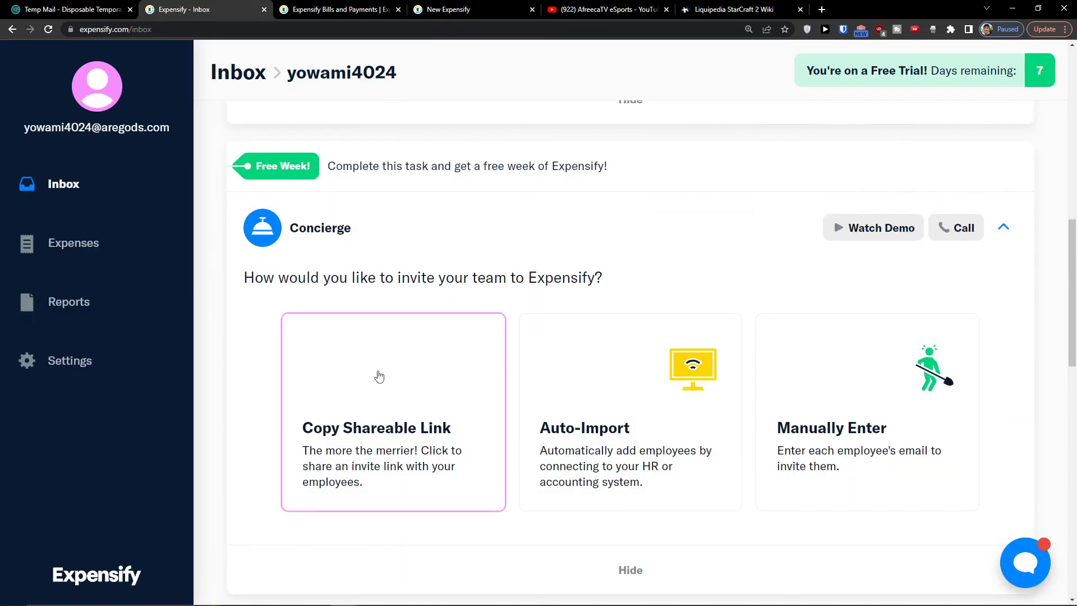
# Copy the team's shareable invite link, then dismiss the manual invite form unused
pyautogui.click(378, 374)
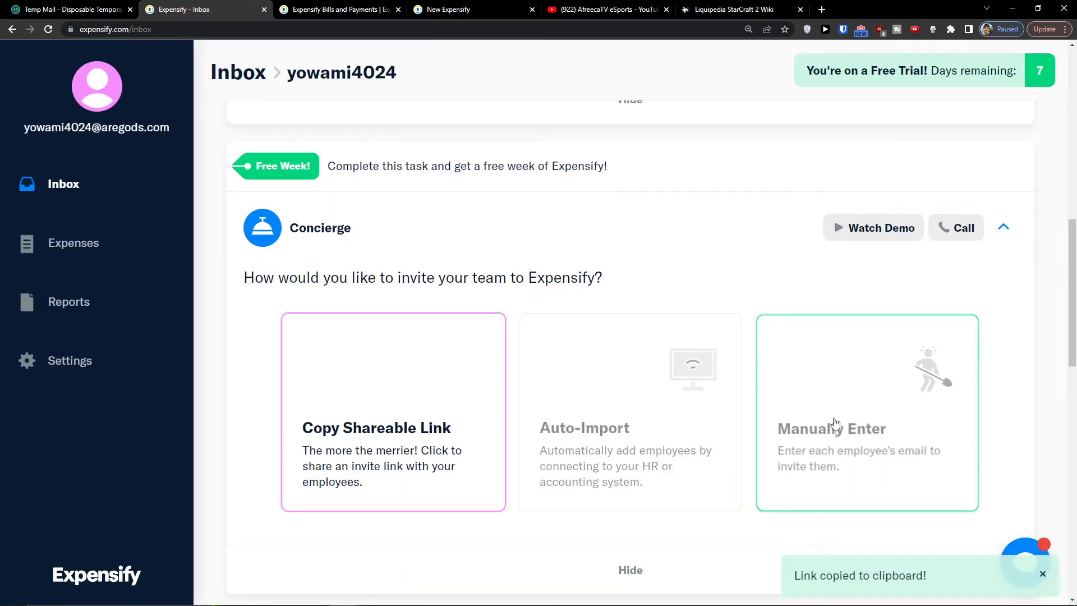
pyautogui.click(876, 473)
pyautogui.click(586, 193)
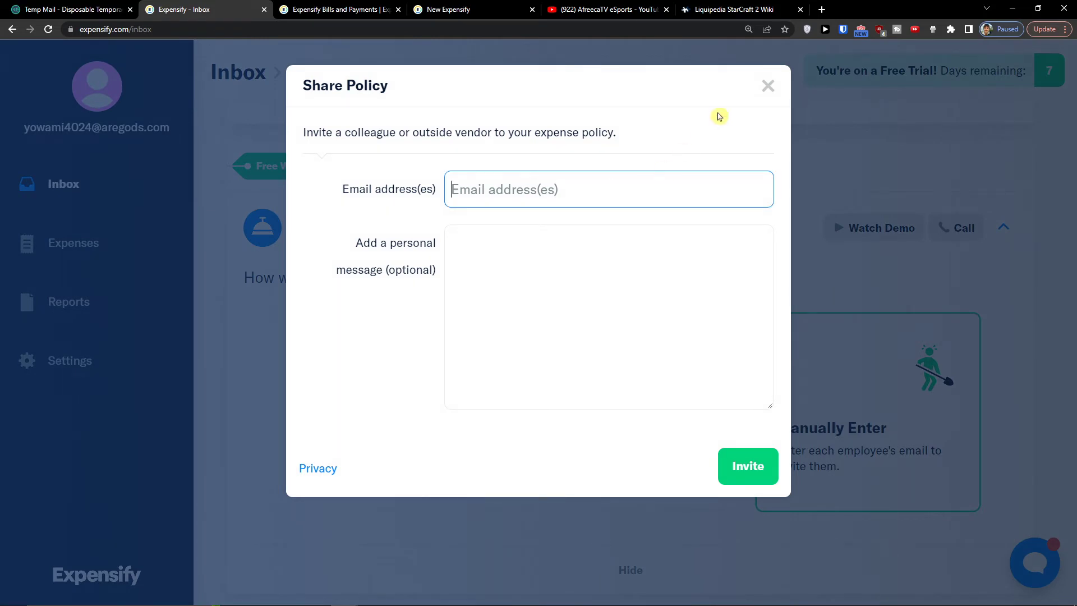
pyautogui.click(766, 87)
pyautogui.scroll(-5, 562, 285)
# Expand the 'Add a business bank account' task and highlight its description
pyautogui.scroll(-3, 563, 285)
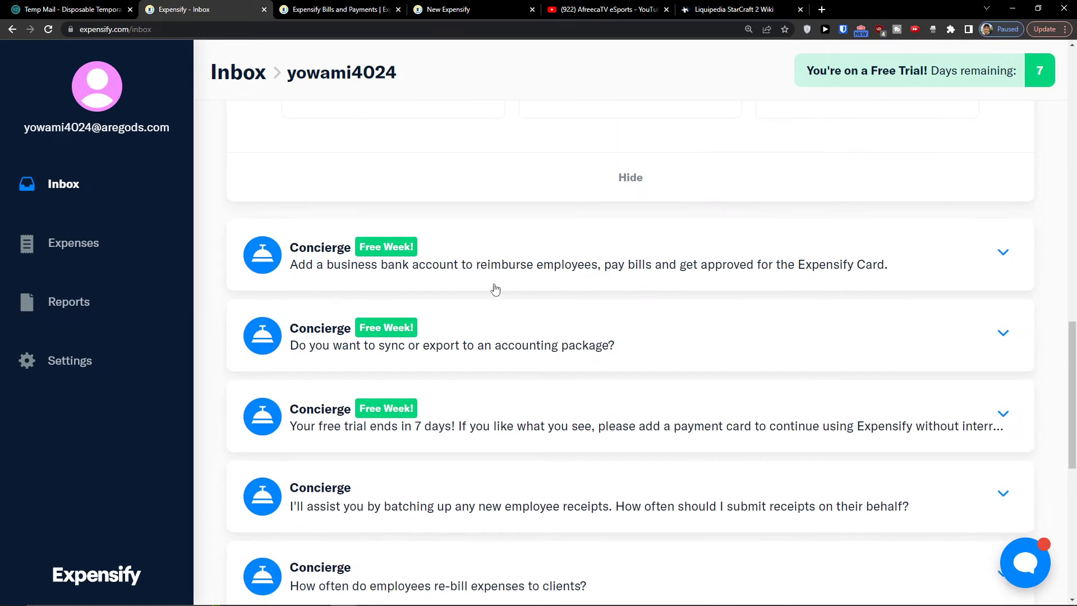
pyautogui.click(476, 281)
pyautogui.scroll(-2, 481, 277)
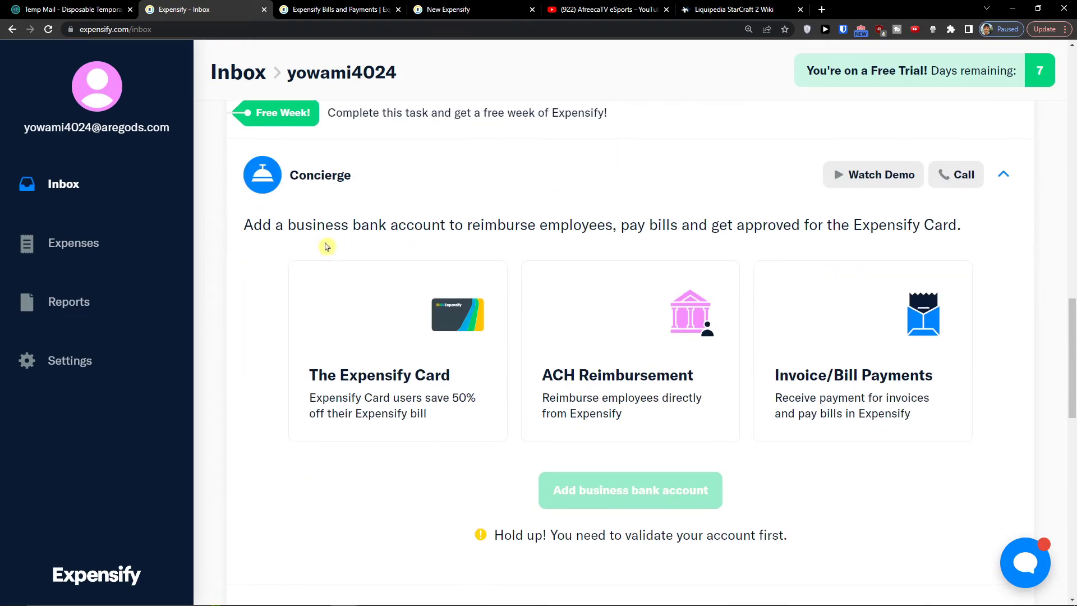
pyautogui.moveTo(242, 224); pyautogui.dragTo(862, 220)
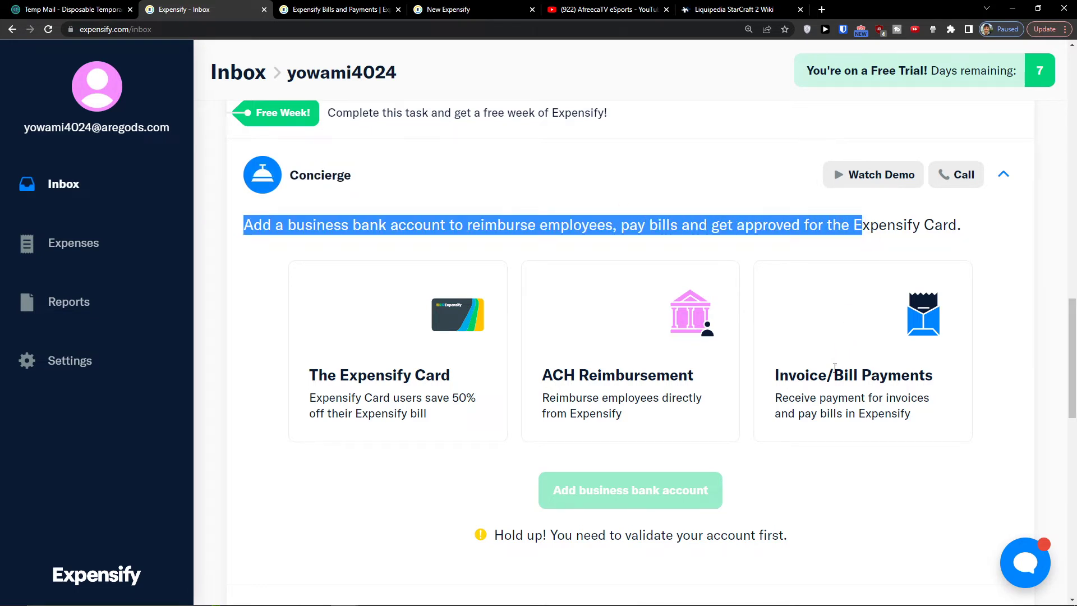
# Highlight The Expensify Card and Reimbursement options, then expand the accounting package question
pyautogui.tripleClick(370, 383)
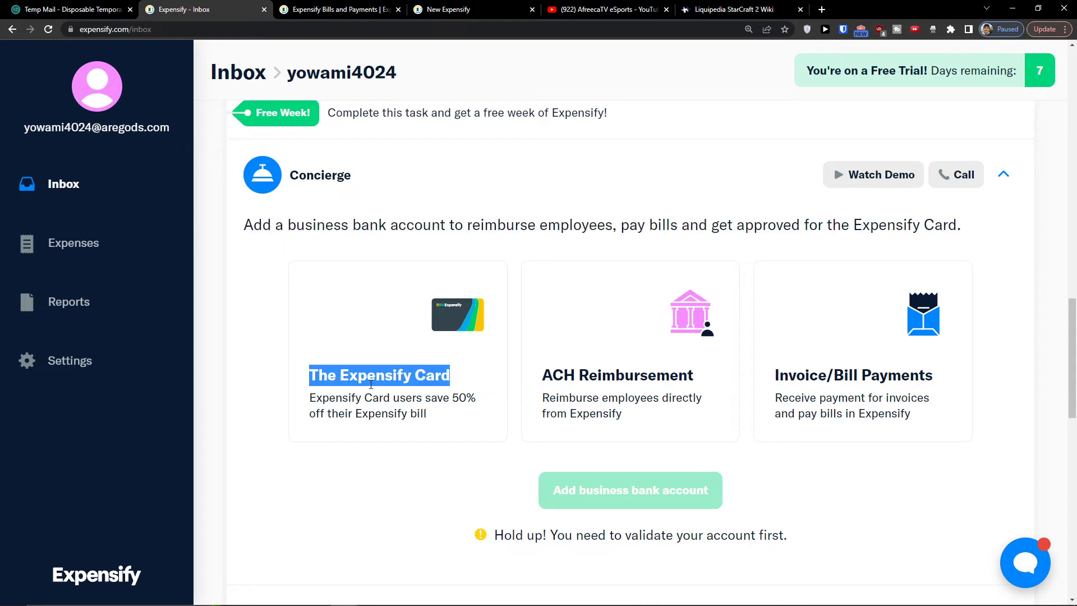
pyautogui.doubleClick(609, 375)
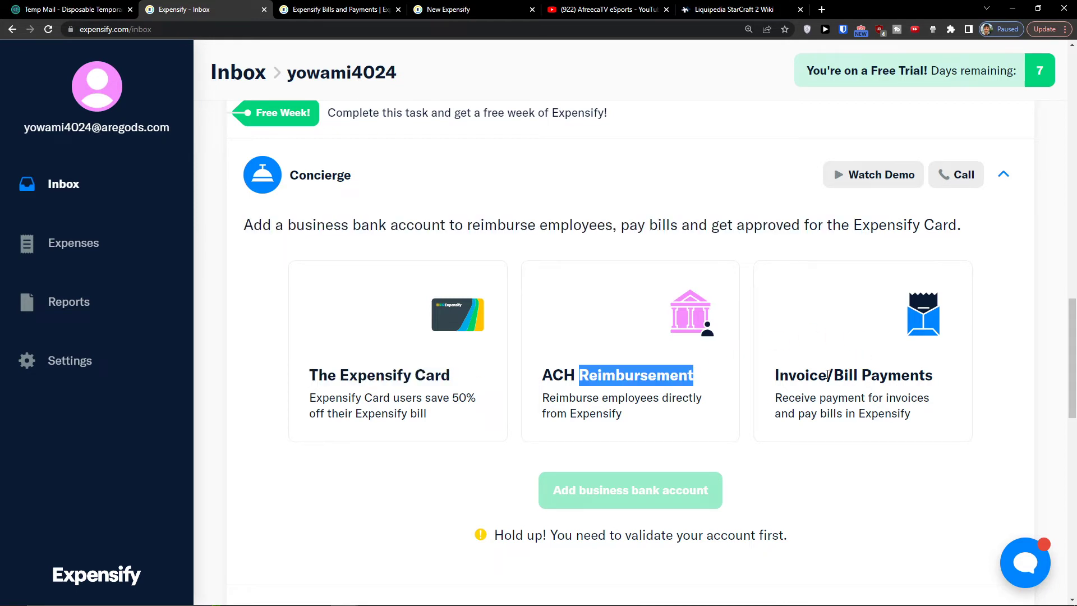
pyautogui.scroll(-7, 637, 329)
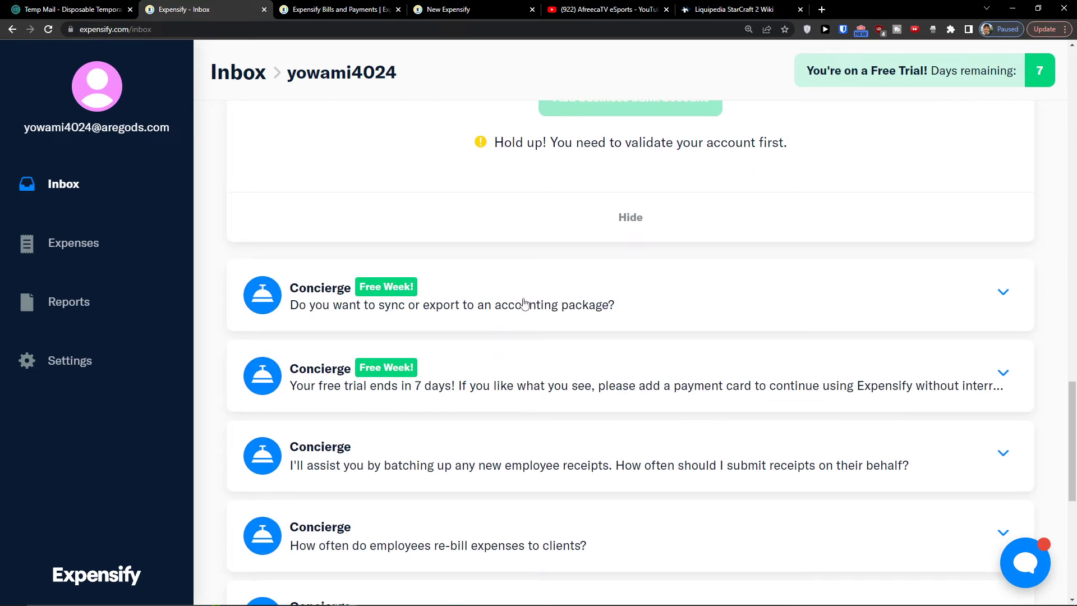
pyautogui.click(680, 318)
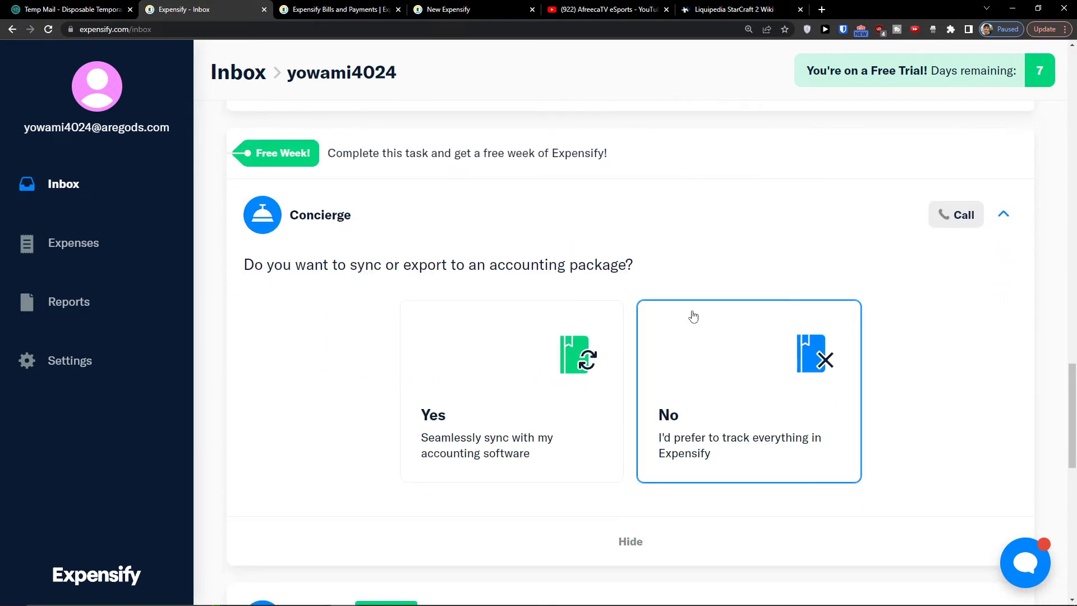
# Scroll the Inbox past the accounting-package question to the free-trial payment-card reminder
pyautogui.scroll(-2, 693, 316)
pyautogui.scroll(2, 585, 309)
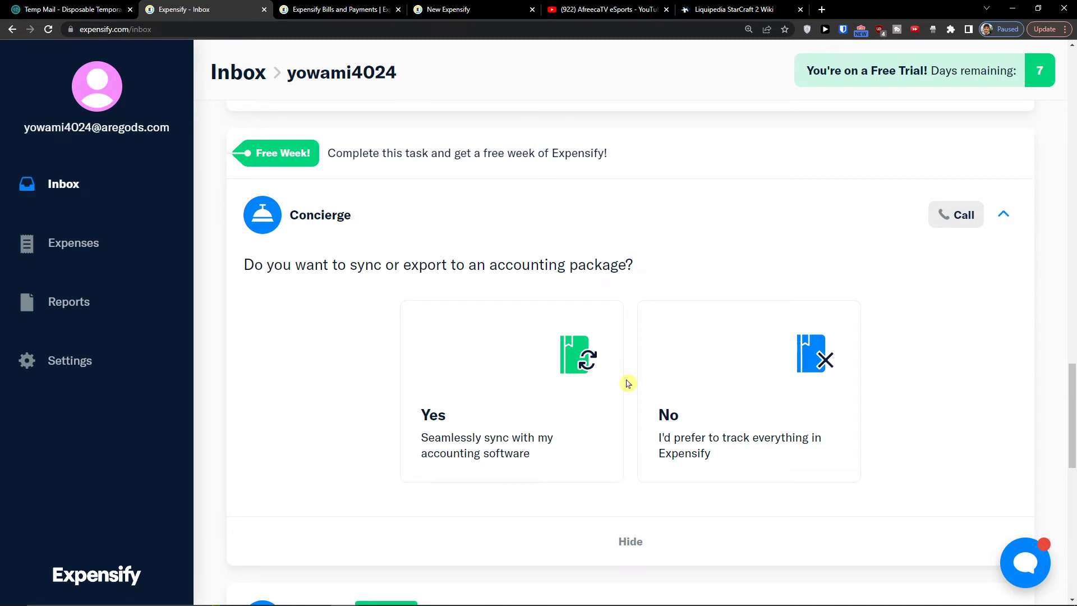
pyautogui.scroll(-7, 628, 383)
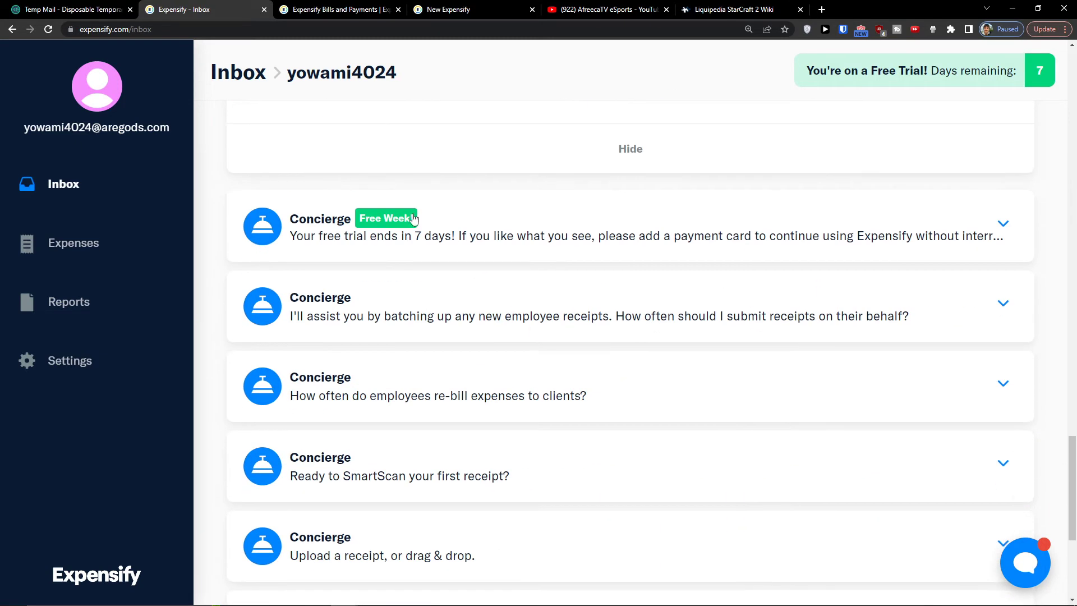
pyautogui.click(465, 307)
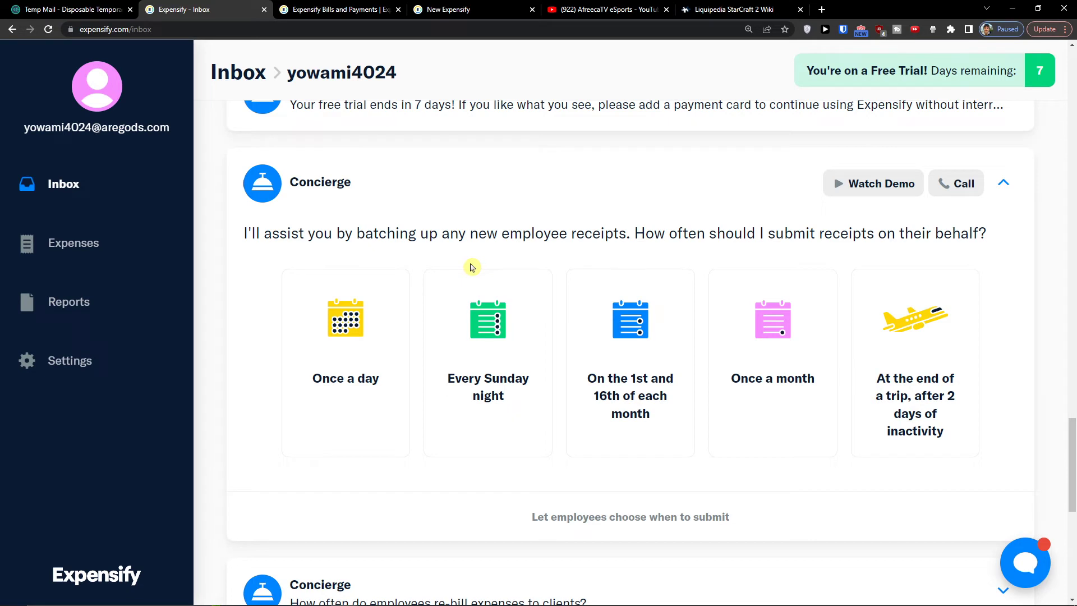
pyautogui.moveTo(746, 234); pyautogui.dragTo(987, 234)
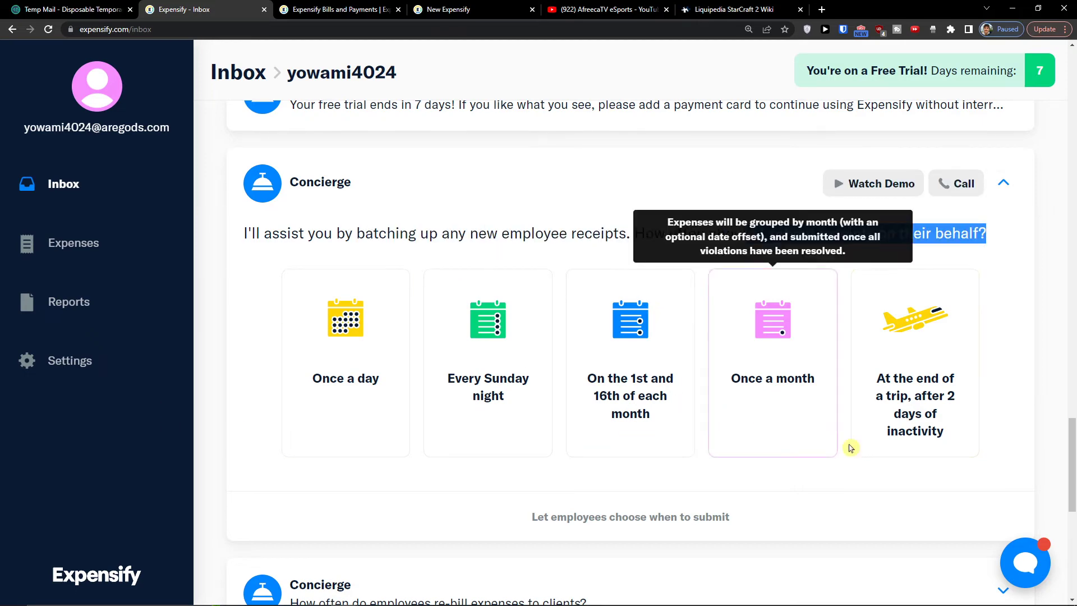
pyautogui.scroll(-2, 637, 442)
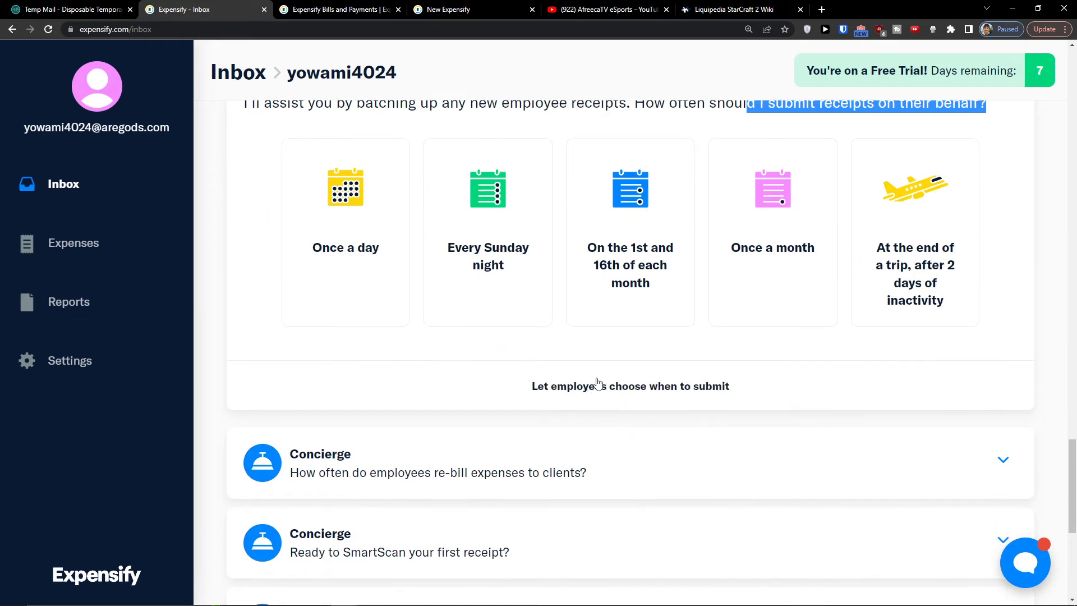
pyautogui.scroll(-4, 598, 383)
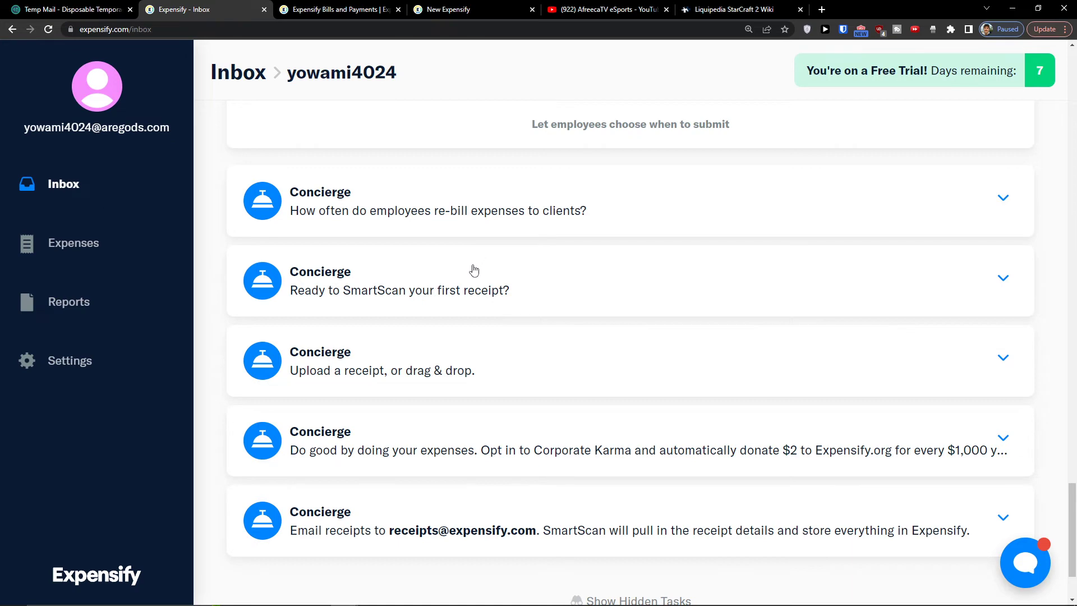
pyautogui.scroll(-2, 479, 306)
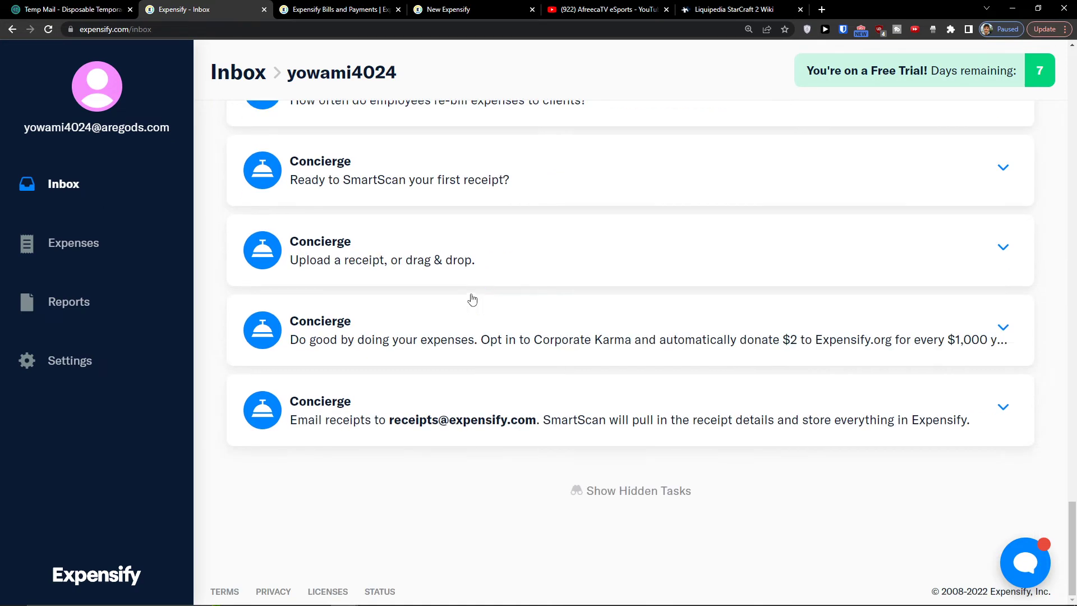
pyautogui.click(464, 275)
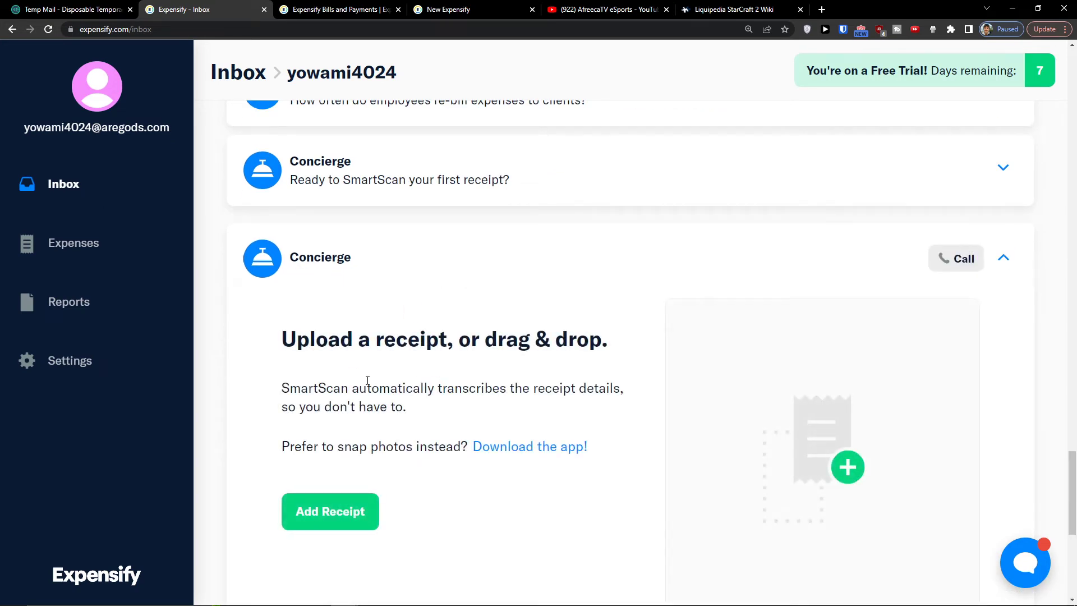
pyautogui.click(354, 276)
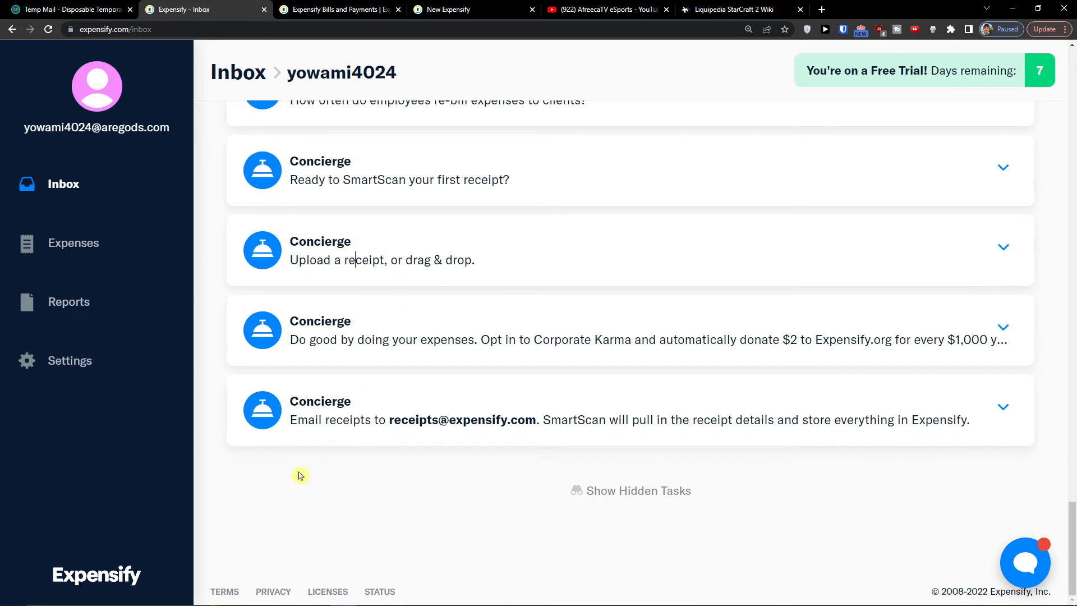
pyautogui.click(338, 345)
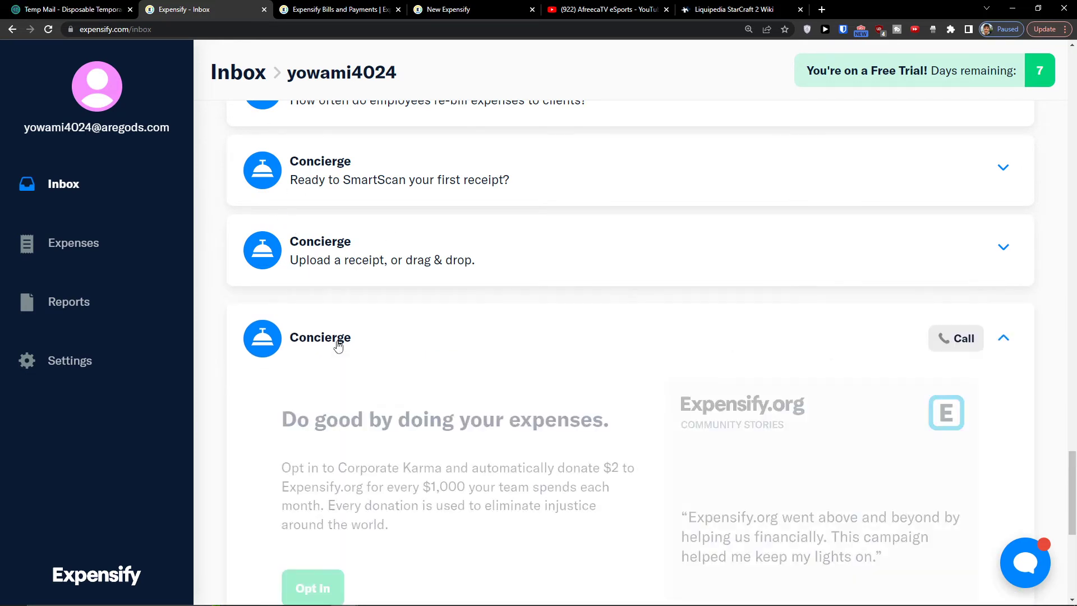
pyautogui.click(315, 348)
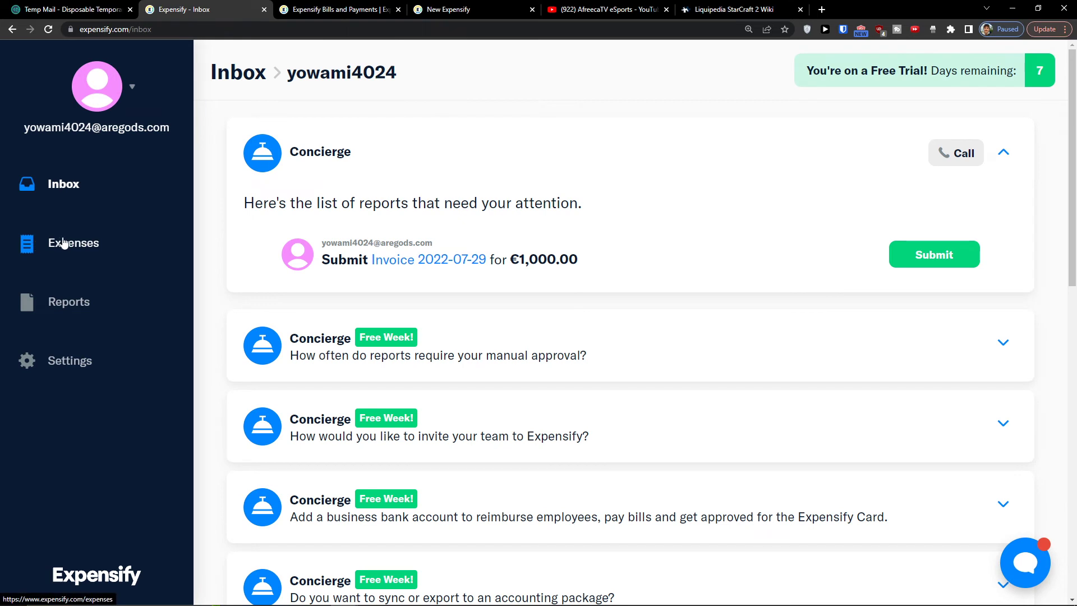
pyautogui.click(63, 243)
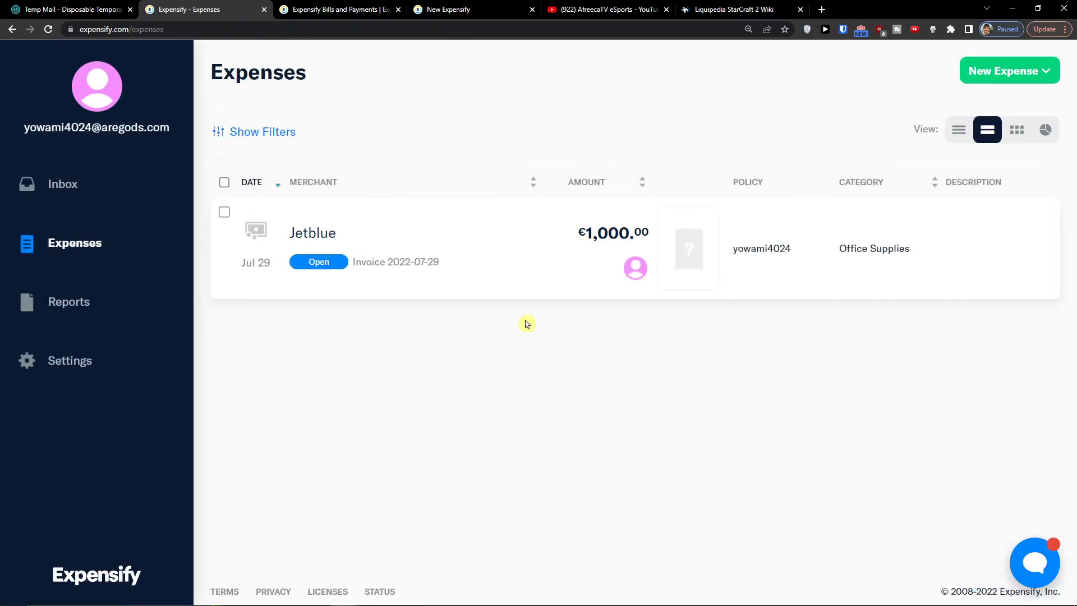
# Start a manually created expense, discard it unsaved, and go to the Reports list
pyautogui.click(1046, 77)
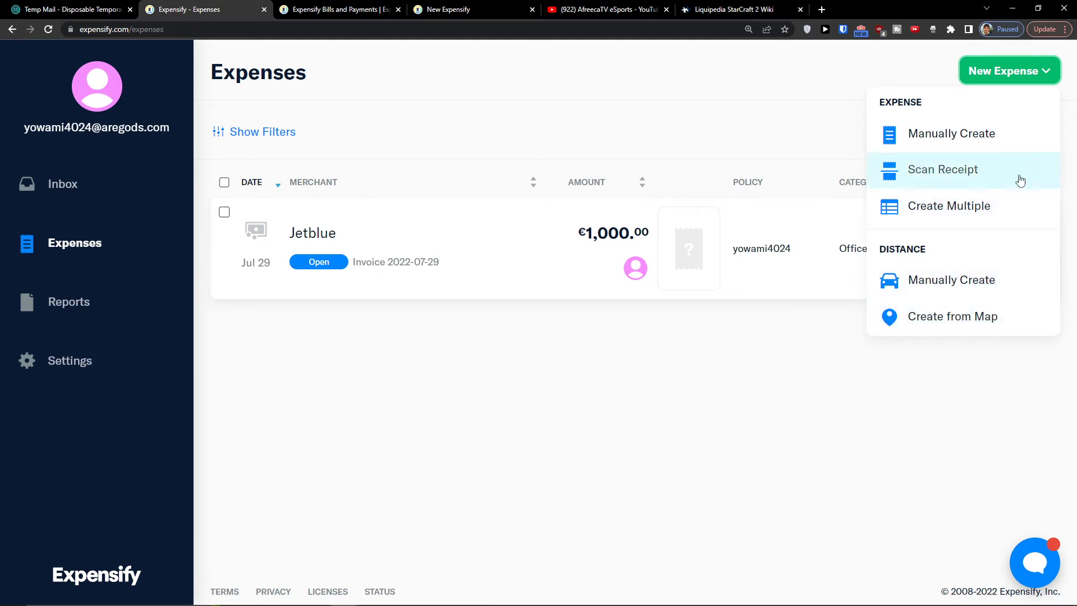
pyautogui.click(954, 143)
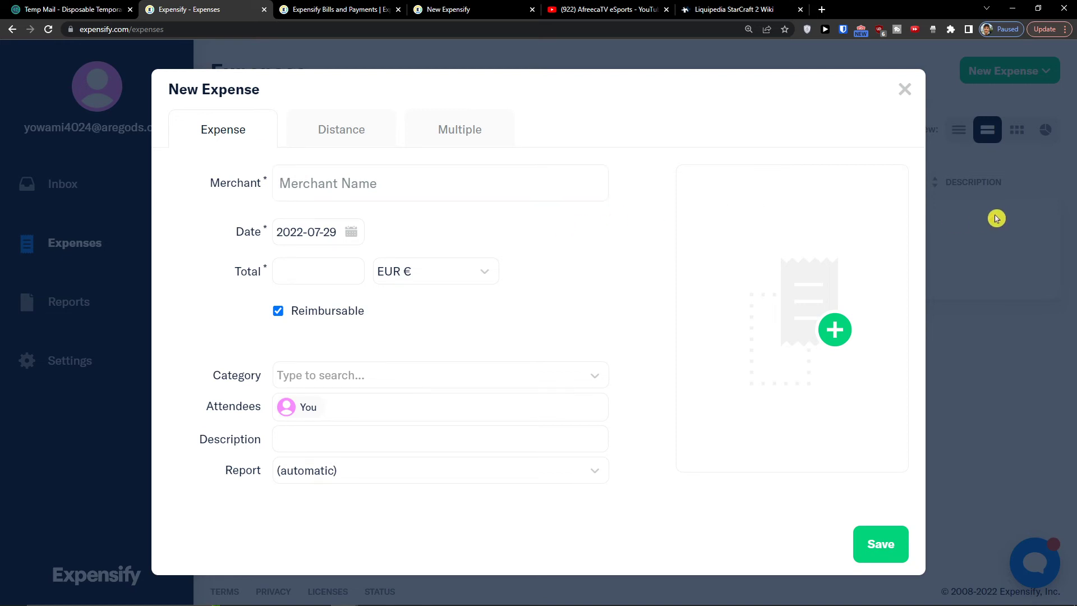
pyautogui.click(904, 88)
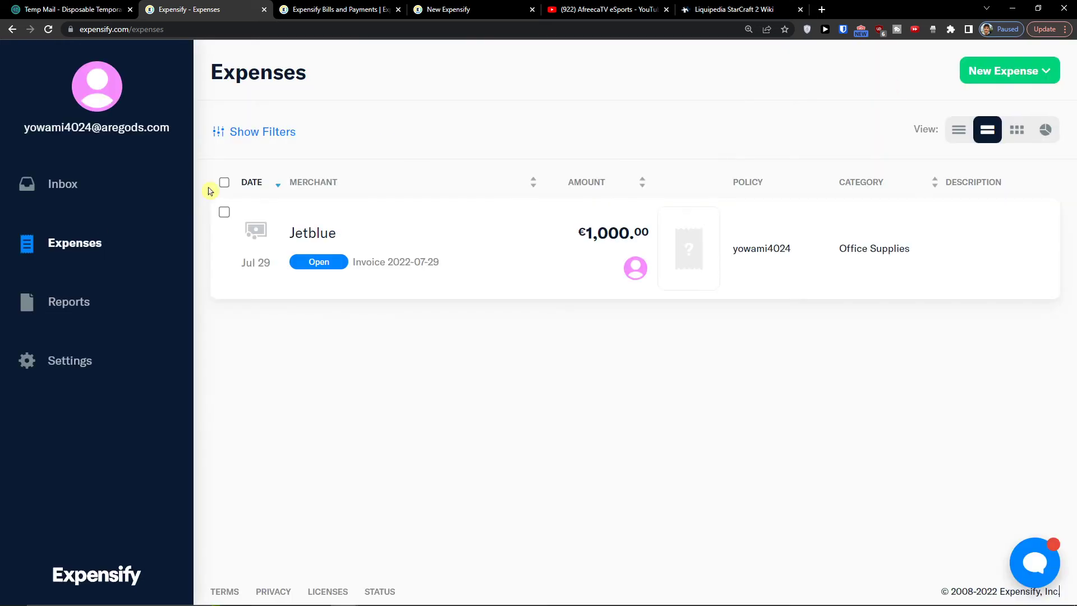
pyautogui.click(76, 308)
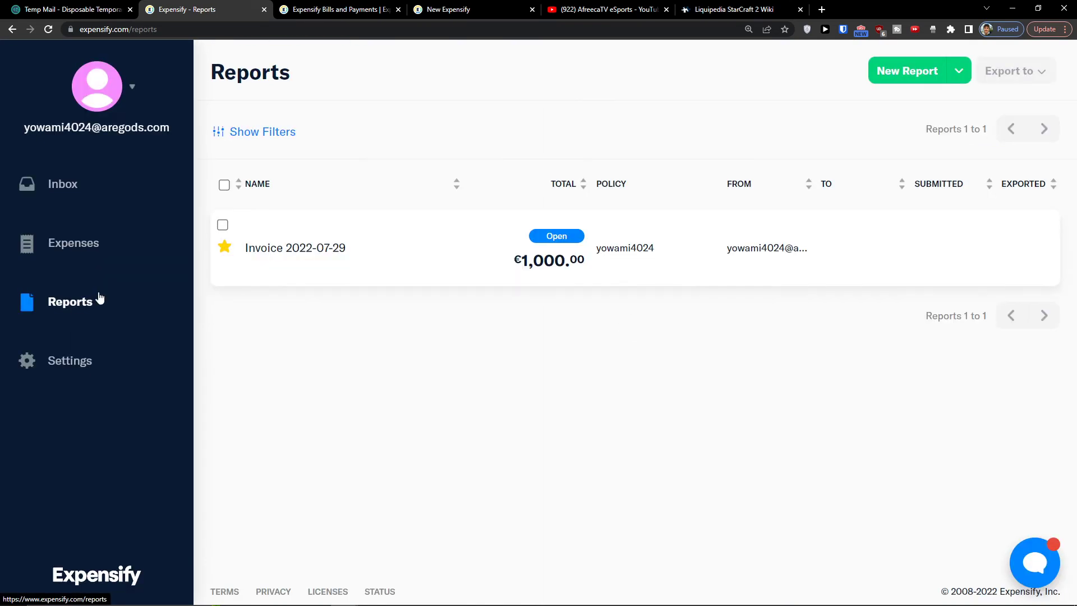
# Create a new invoice report and review the empty Invoice 2022-07-29 report
pyautogui.click(953, 75)
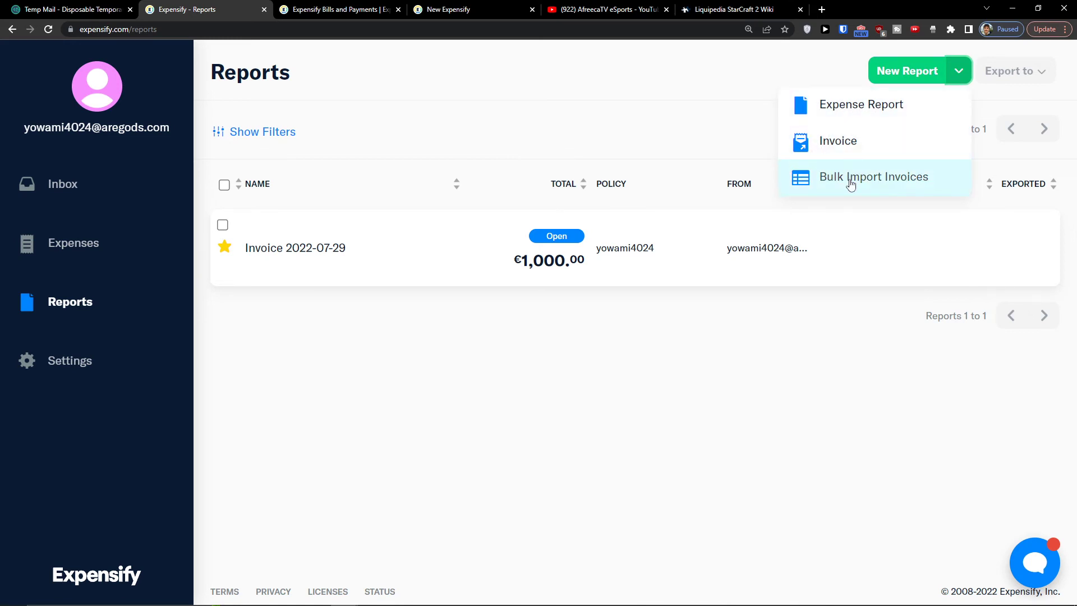
pyautogui.click(827, 147)
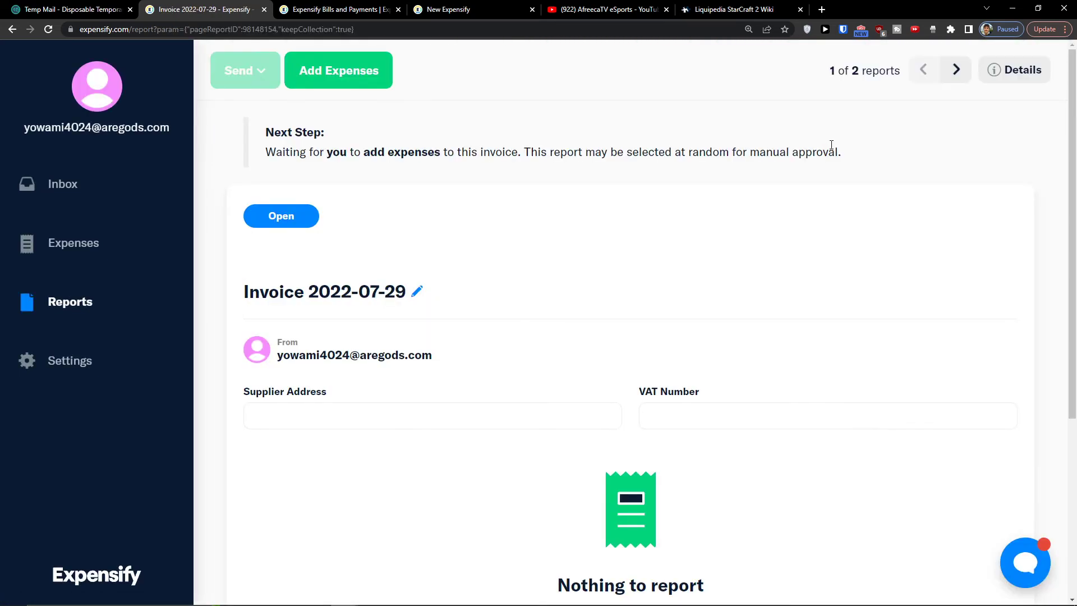
pyautogui.scroll(-5, 563, 286)
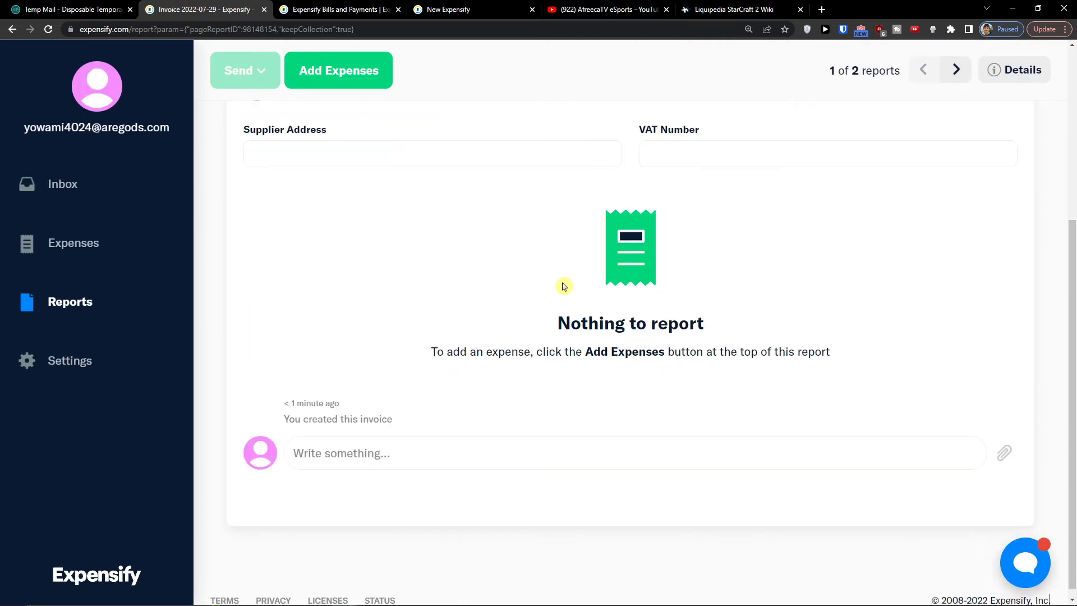
pyautogui.scroll(2, 582, 275)
pyautogui.scroll(2, 582, 275)
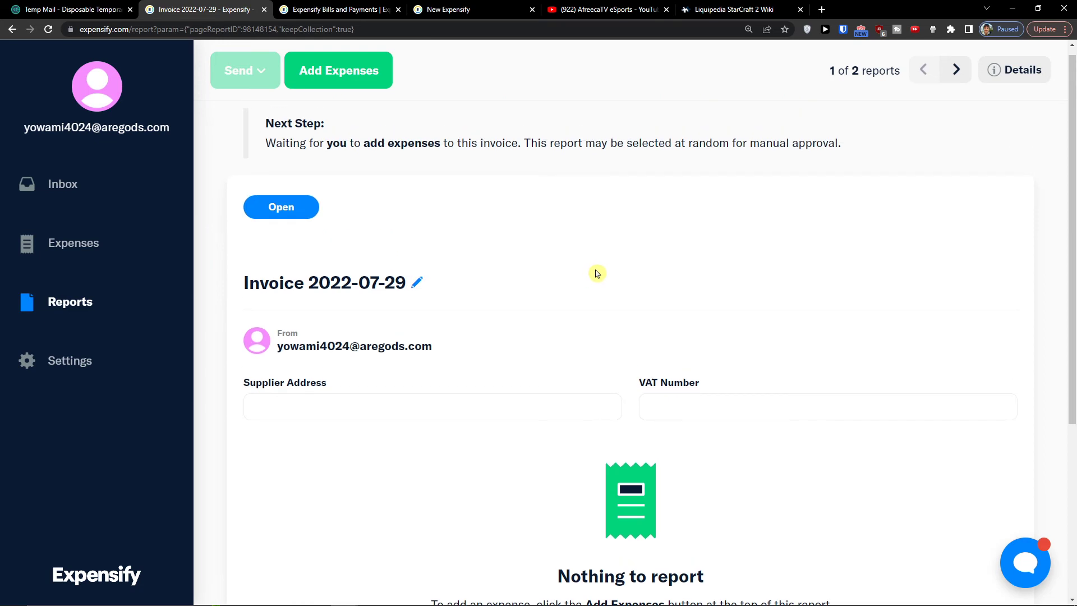
pyautogui.scroll(-4, 378, 213)
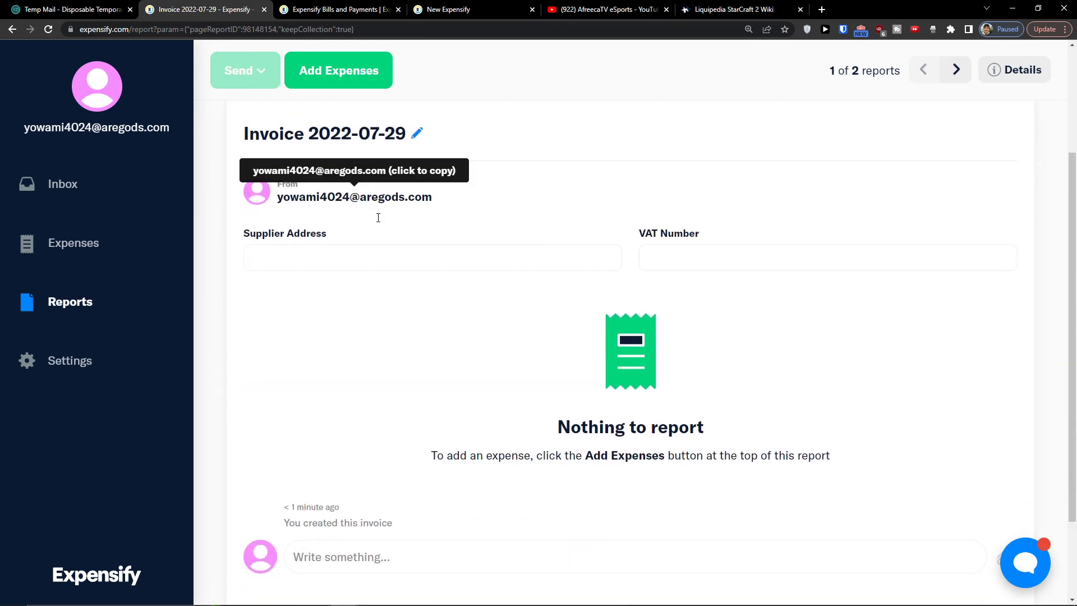
pyautogui.click(956, 72)
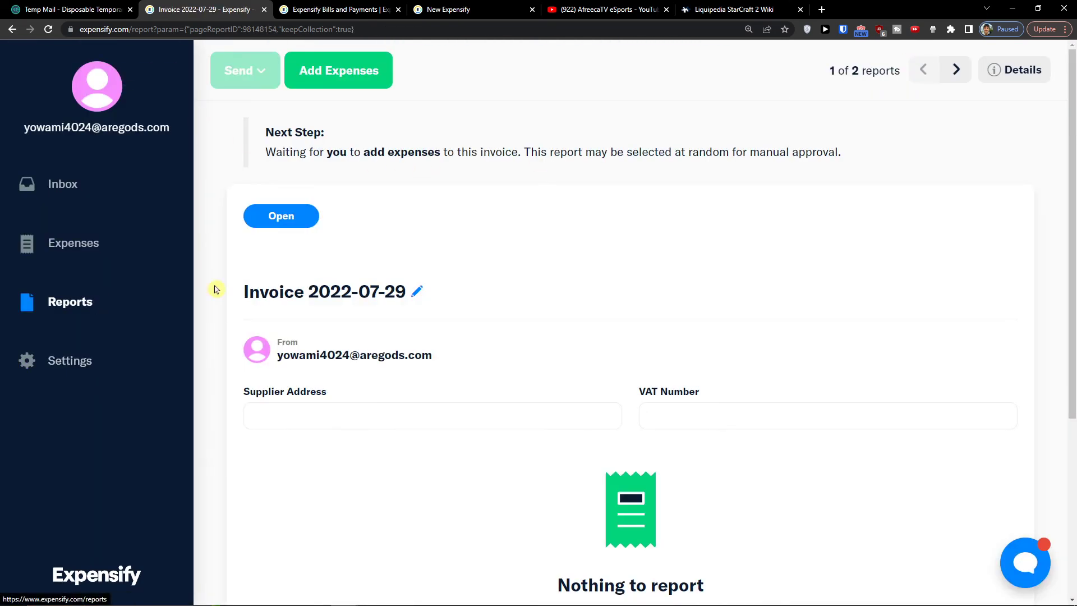
pyautogui.moveTo(172, 338)
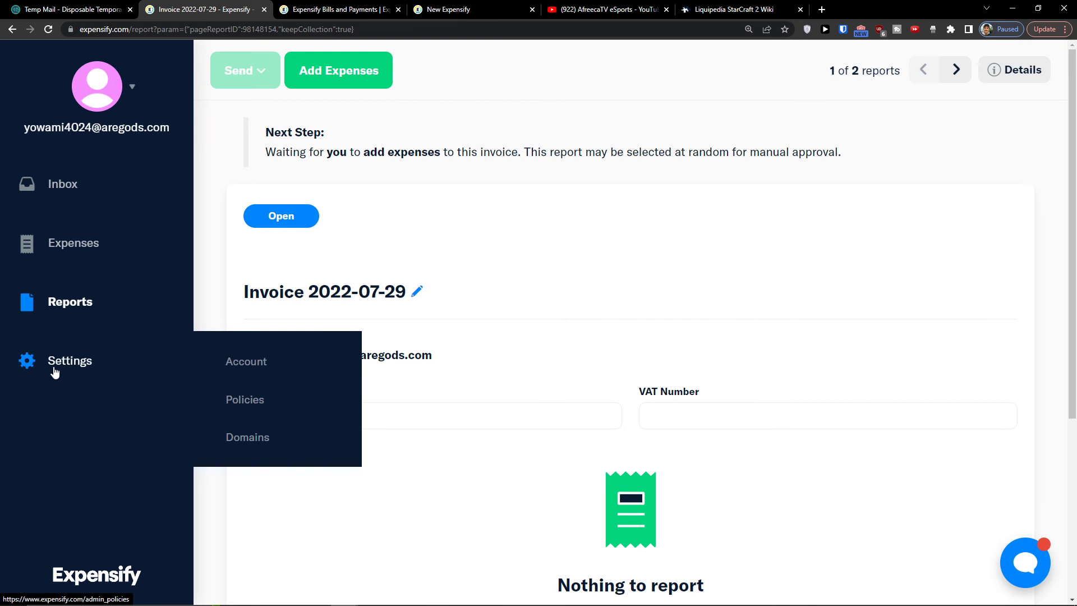
# From the Inbox, open Settings > Account and scroll through Account Details
pyautogui.click(68, 577)
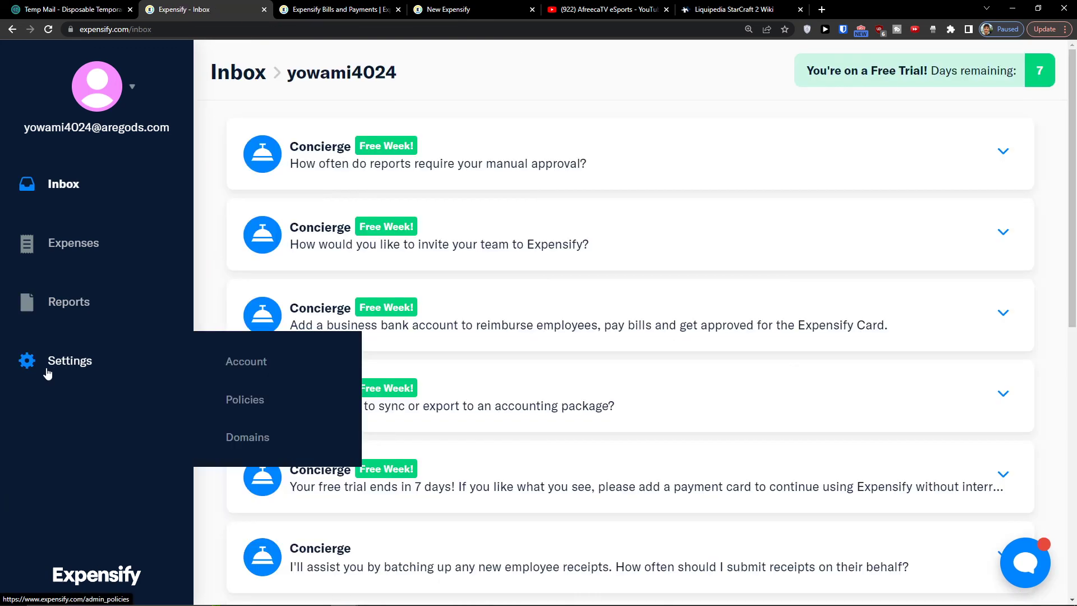
pyautogui.click(47, 373)
pyautogui.moveTo(28, 315)
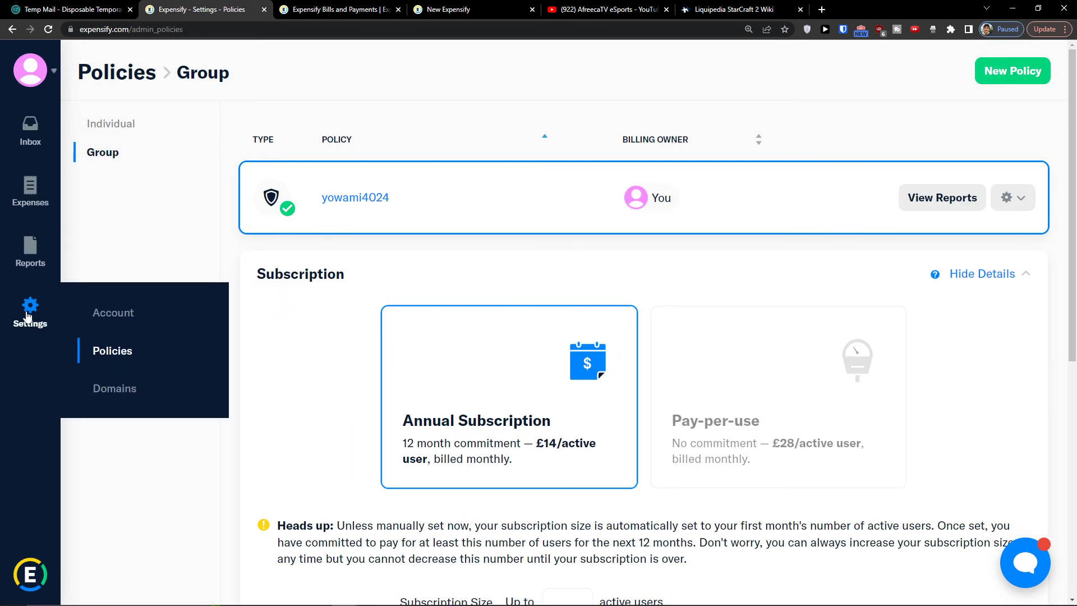
pyautogui.click(113, 312)
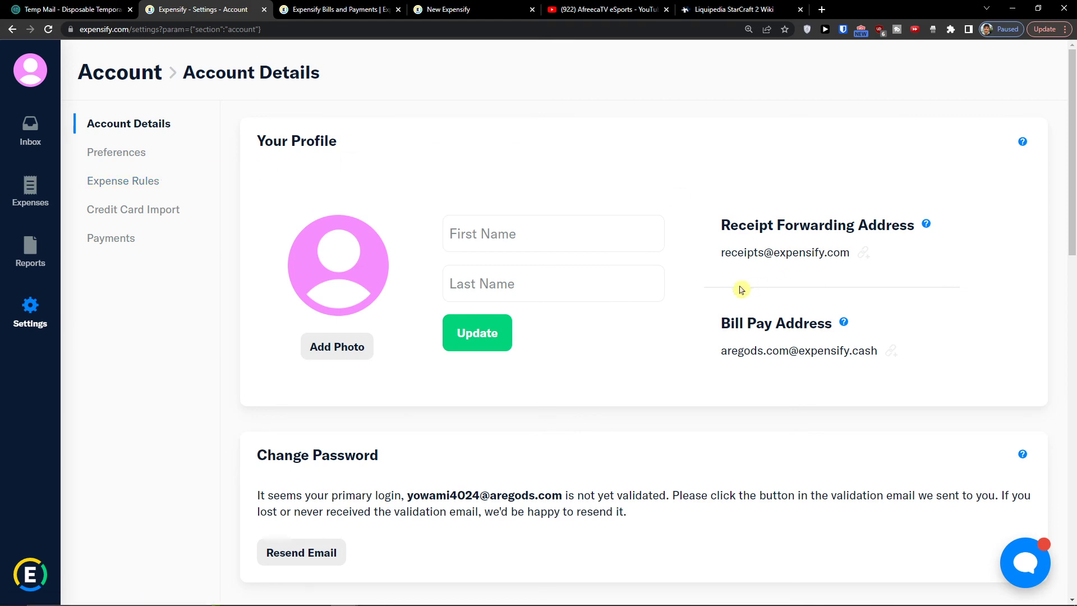
pyautogui.scroll(-2, 723, 288)
pyautogui.scroll(-2, 722, 290)
pyautogui.scroll(-2, 592, 264)
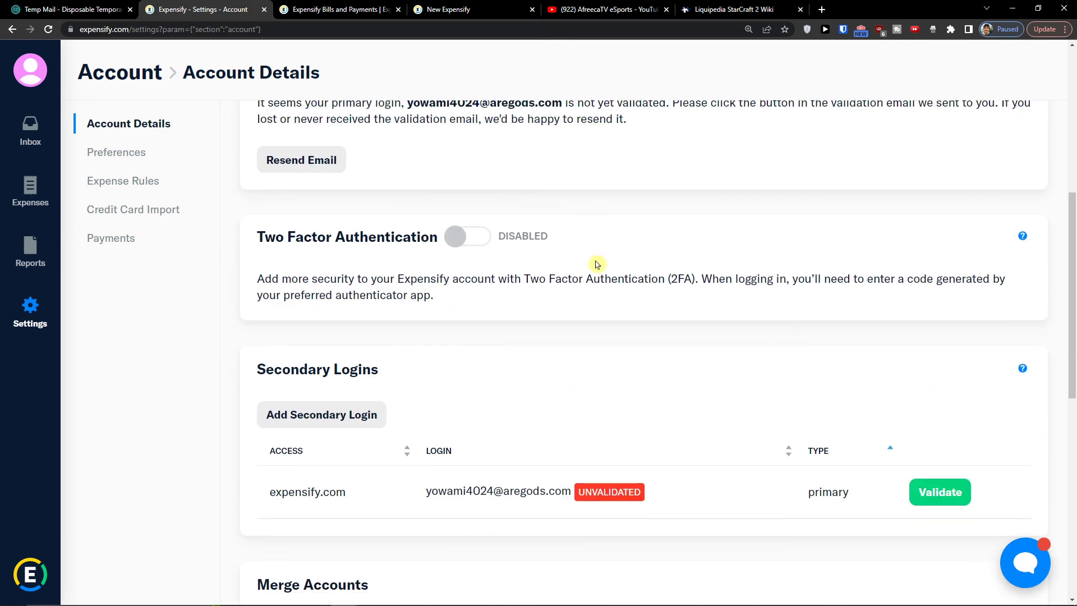
pyautogui.scroll(-4, 324, 262)
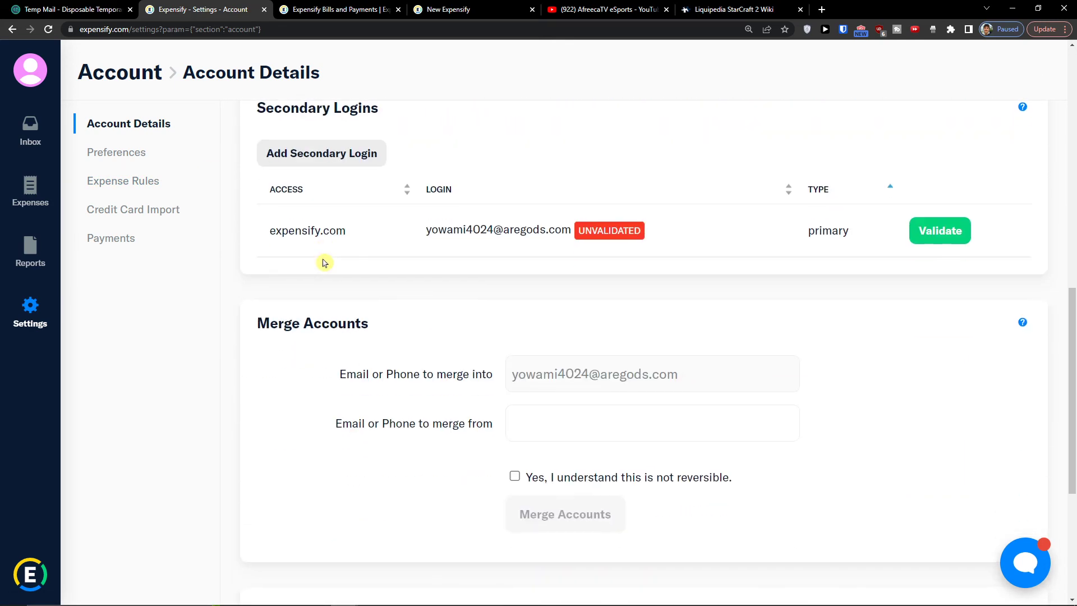
# View the Preferences page with time zone, contact preferences and SmartScanning options
pyautogui.click(141, 158)
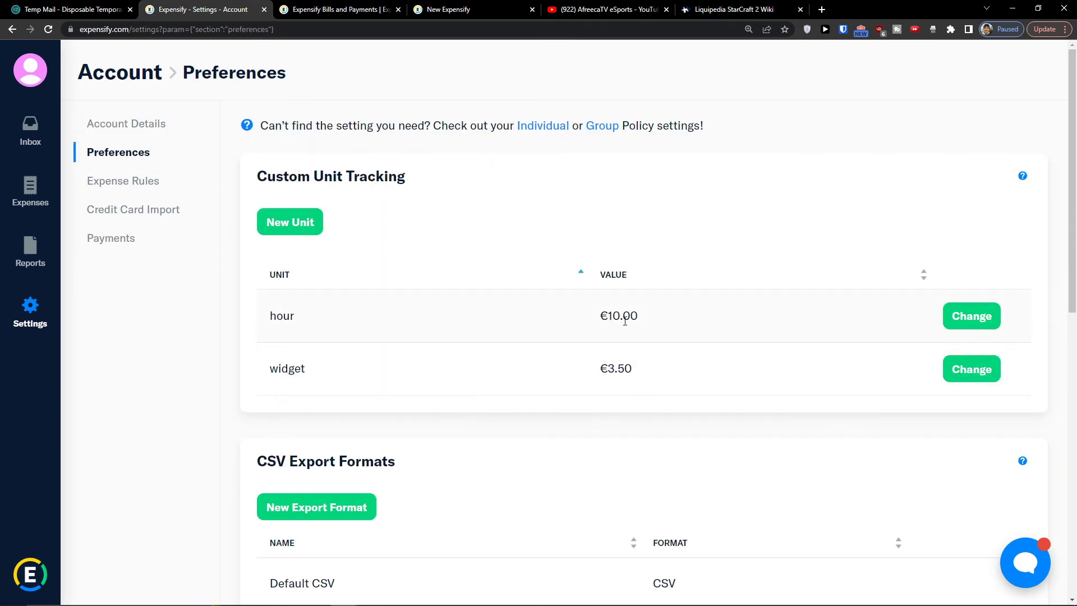
pyautogui.scroll(-2, 519, 388)
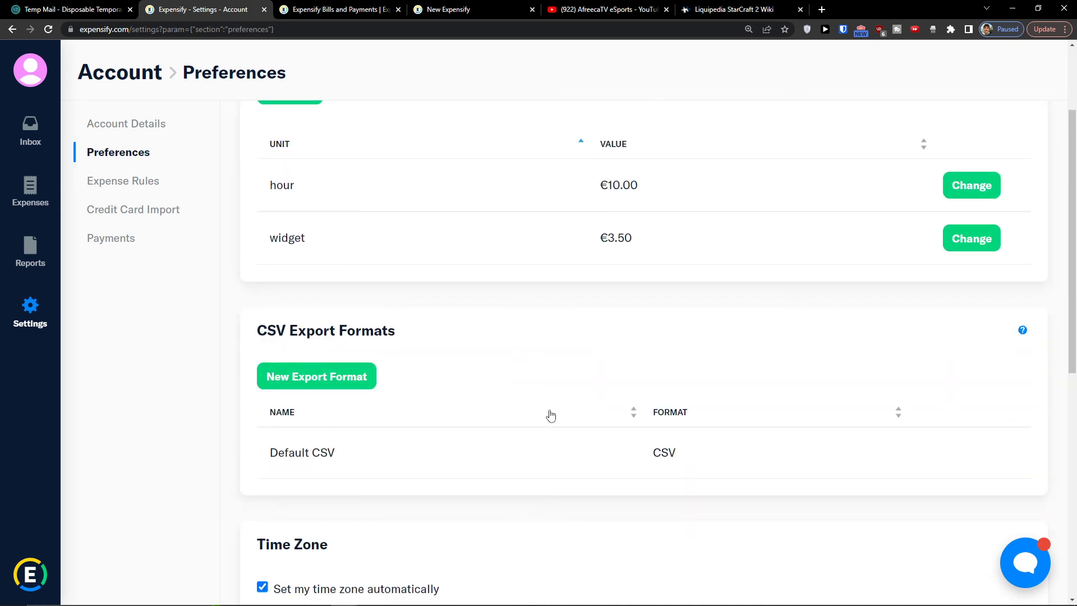
pyautogui.scroll(-6, 218, 435)
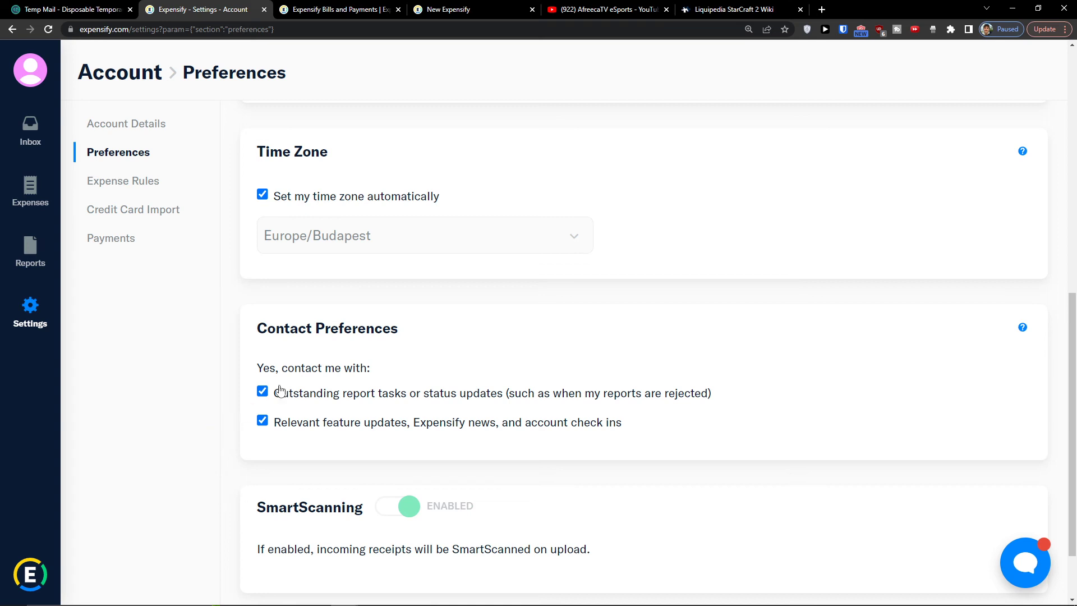
pyautogui.click(316, 7)
# Move the New Expensify tab ahead of Bills and check the workspace's General settings
pyautogui.moveTo(431, 8); pyautogui.dragTo(336, 9)
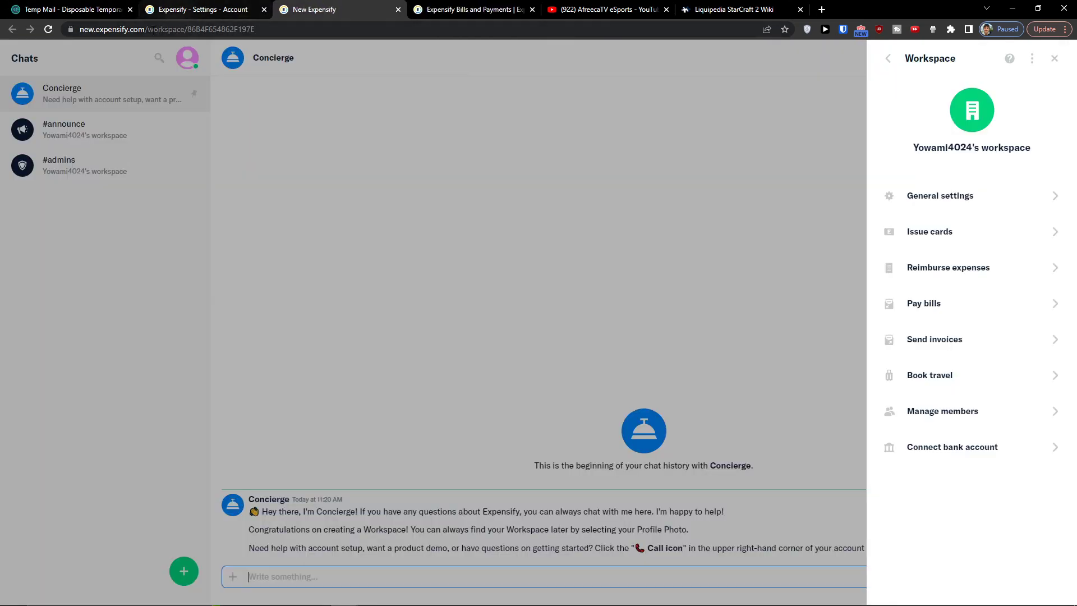
pyautogui.click(174, 9)
pyautogui.click(276, 14)
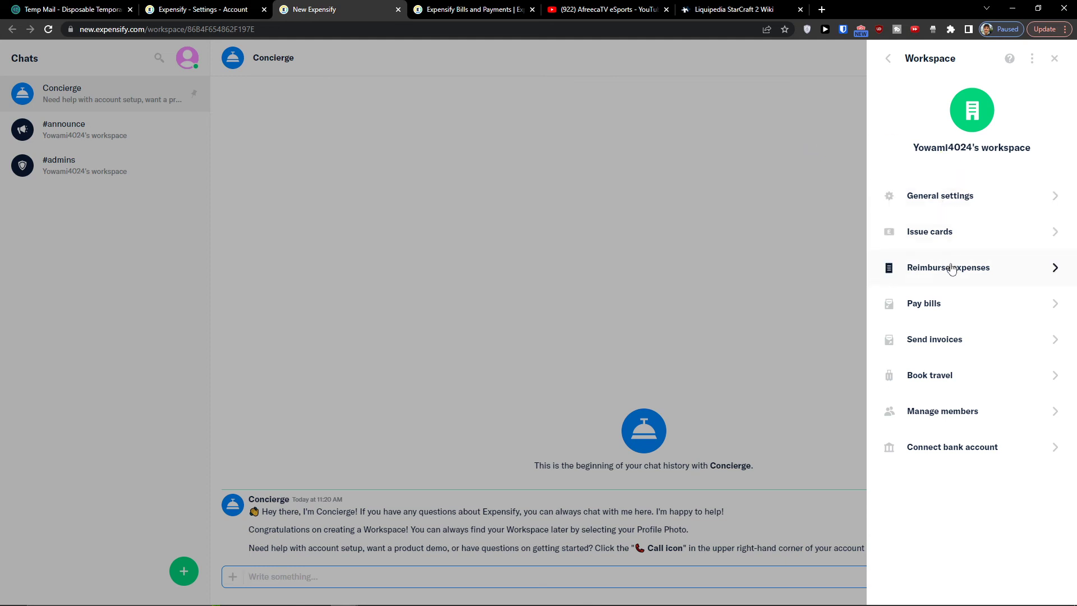
pyautogui.click(1011, 196)
pyautogui.click(885, 59)
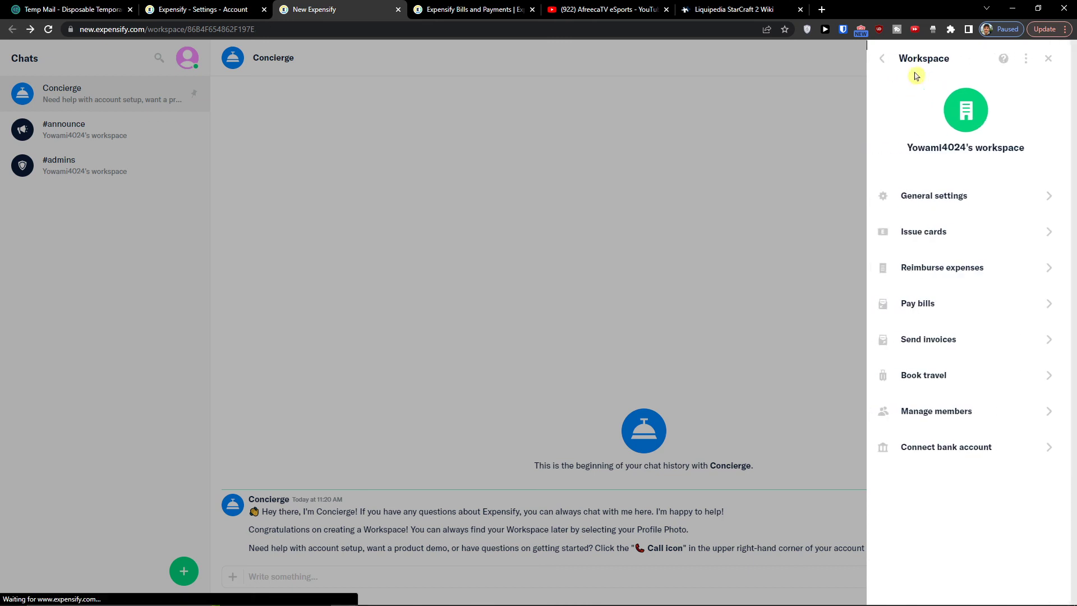
# Look at the workspace's Issue cards and Reimburse expenses pages
pyautogui.click(958, 240)
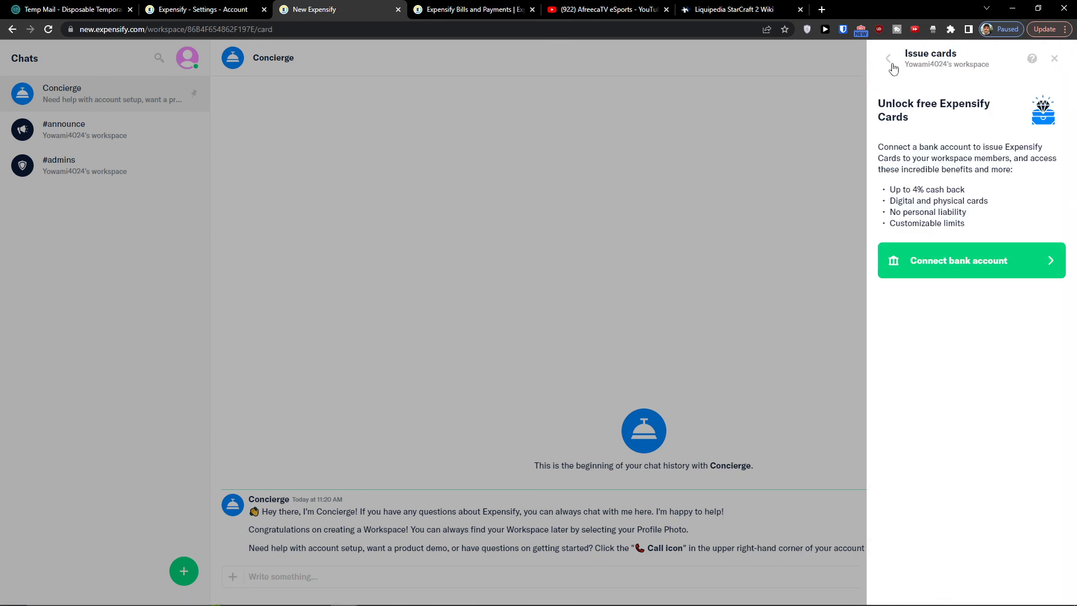
pyautogui.click(886, 247)
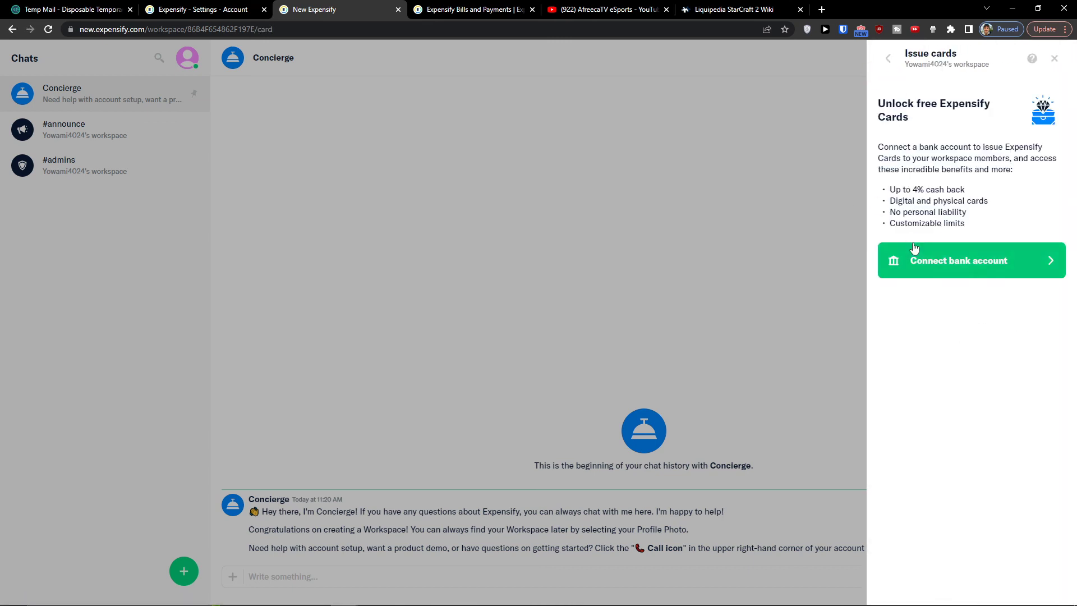
pyautogui.click(887, 60)
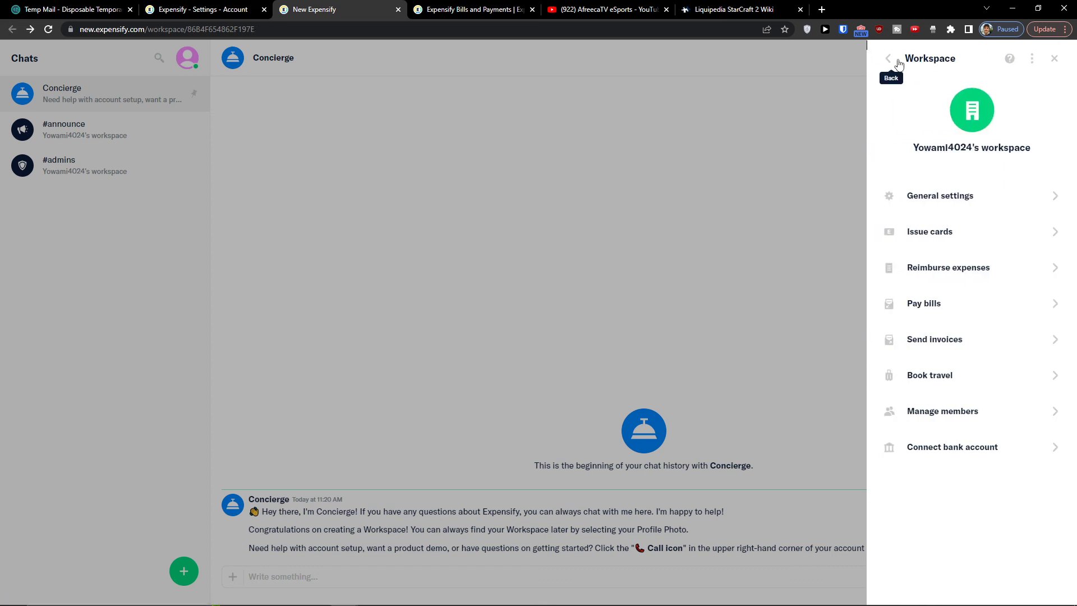
pyautogui.click(957, 268)
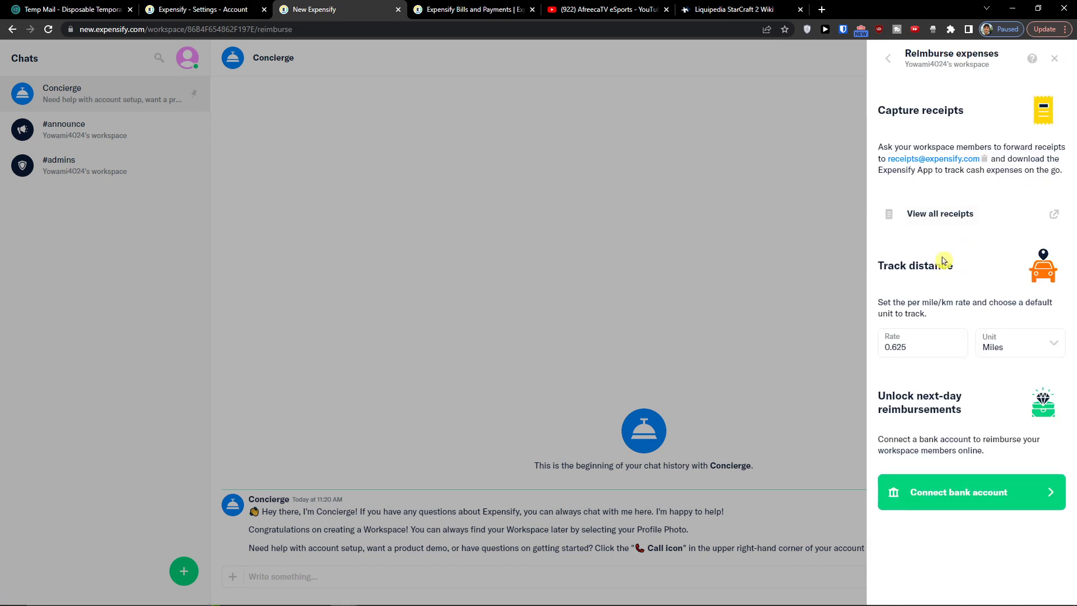
pyautogui.click(887, 60)
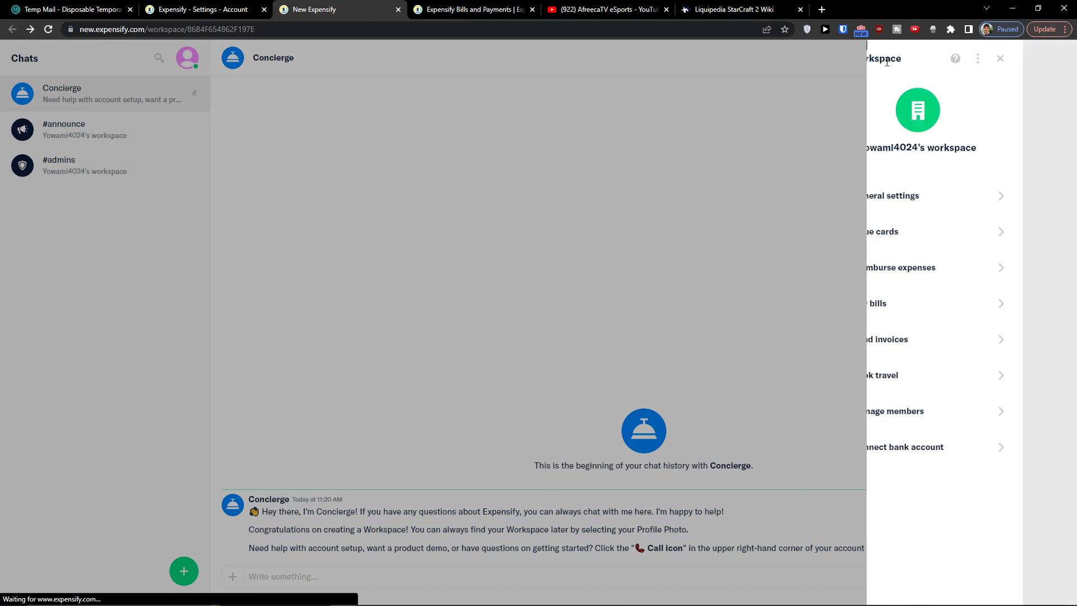
# Look at the Pay bills, Book travel and Manage members pages, returning to the overview
pyautogui.click(952, 321)
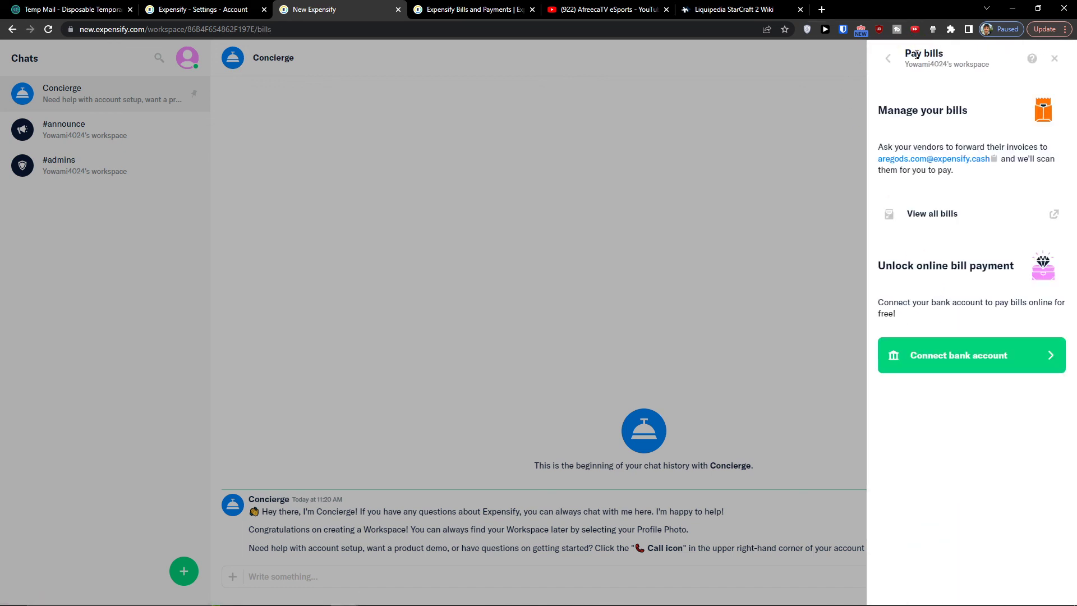
pyautogui.click(896, 66)
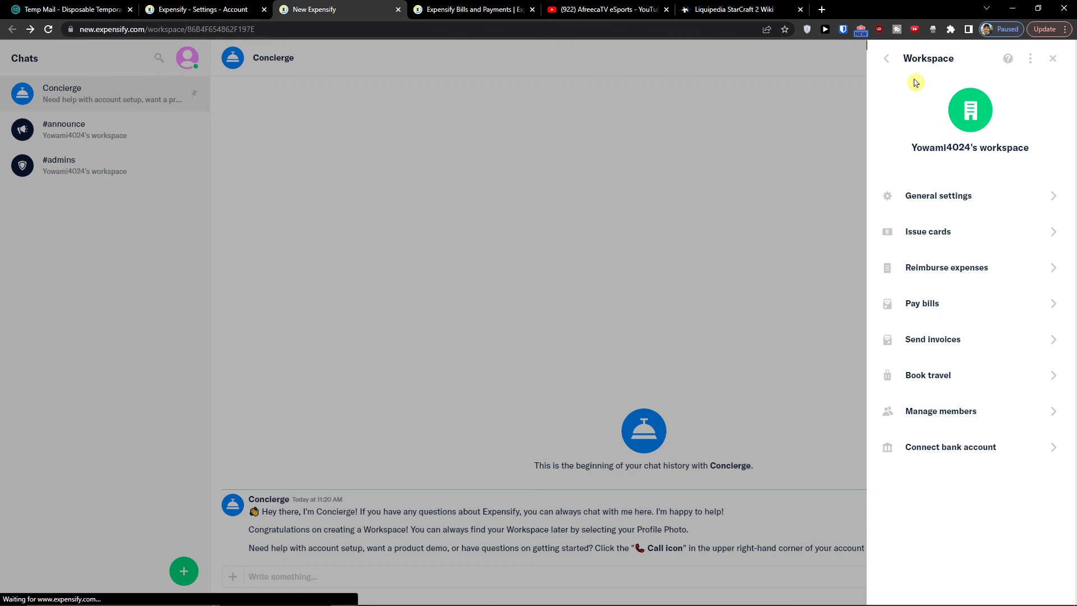
pyautogui.click(945, 372)
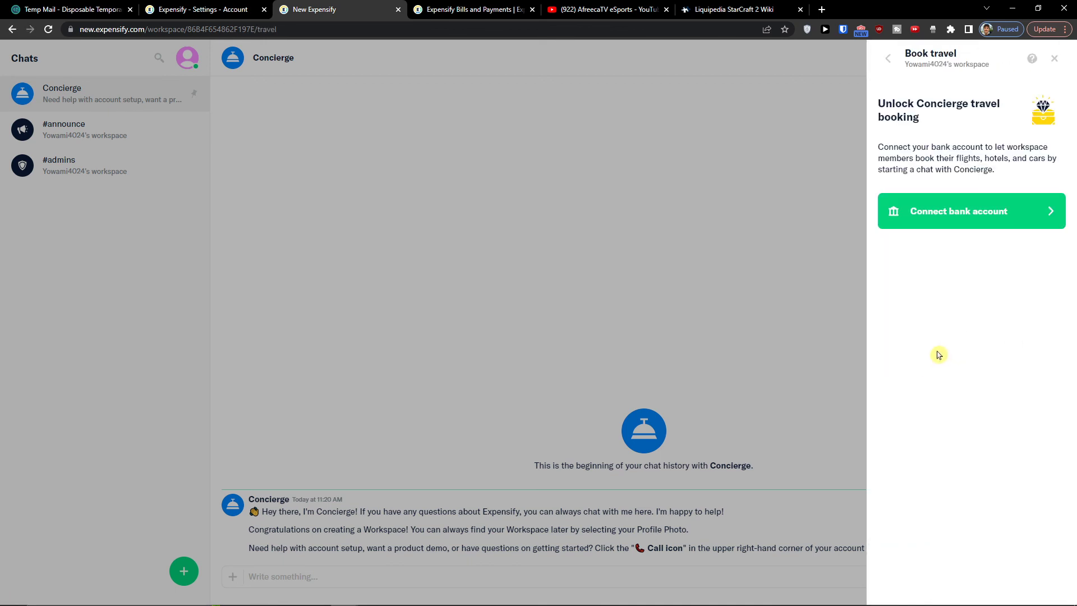
pyautogui.click(888, 60)
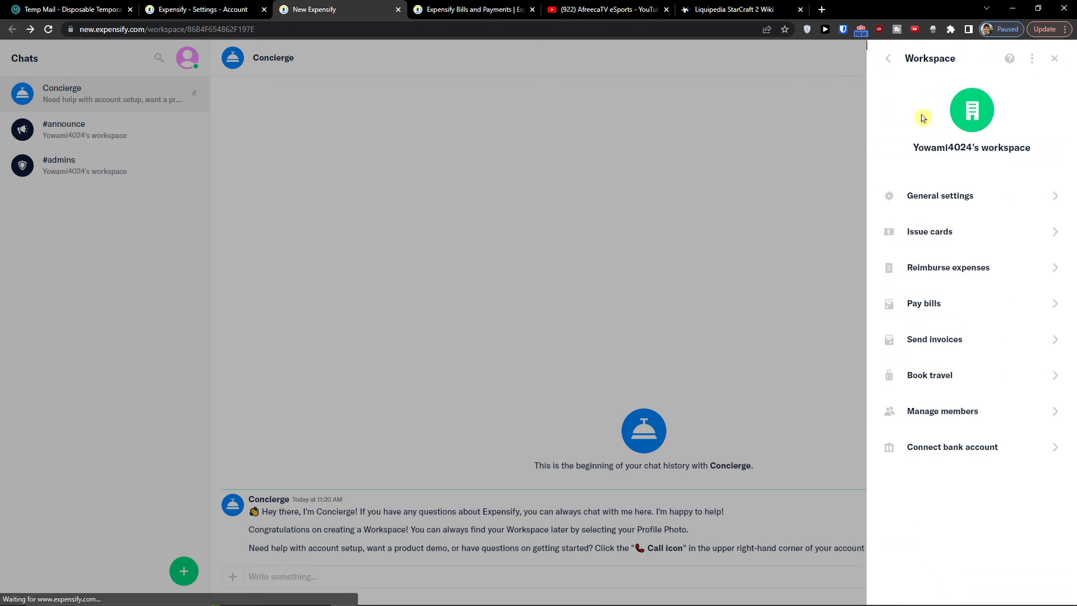
pyautogui.click(933, 404)
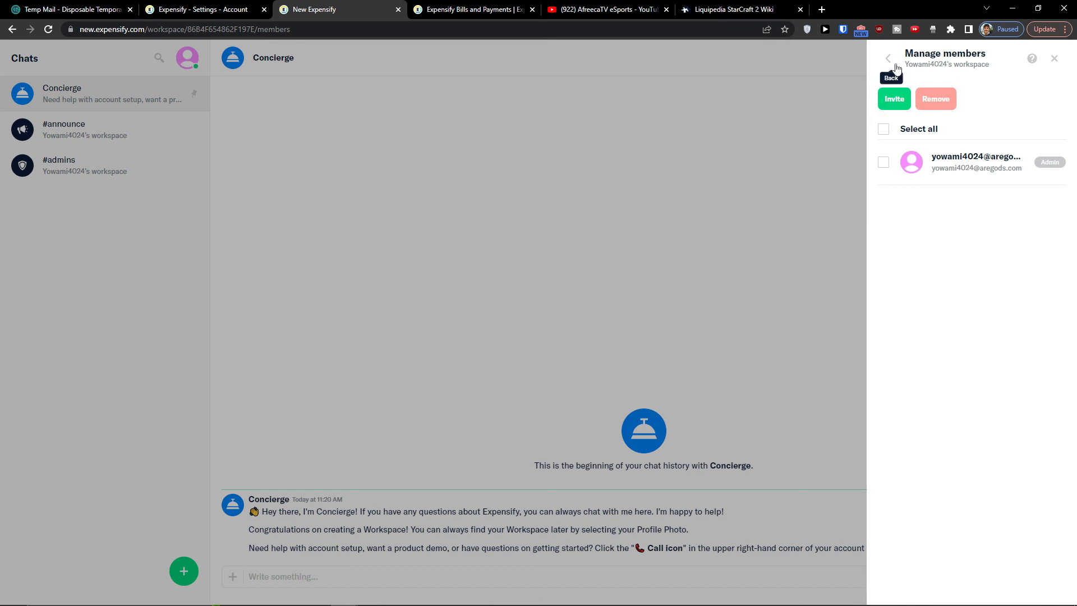
pyautogui.click(895, 68)
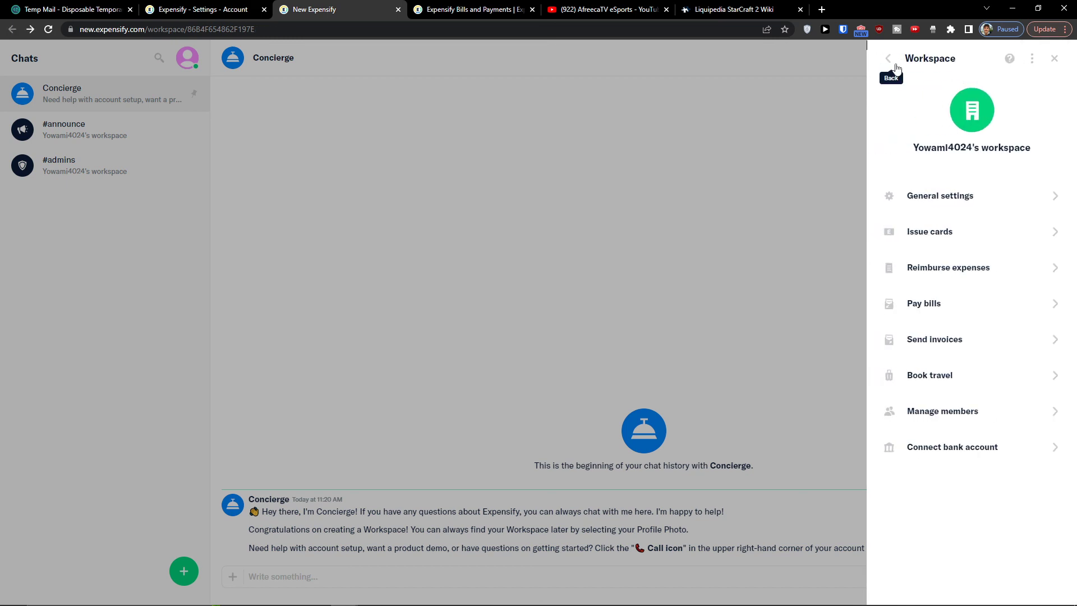